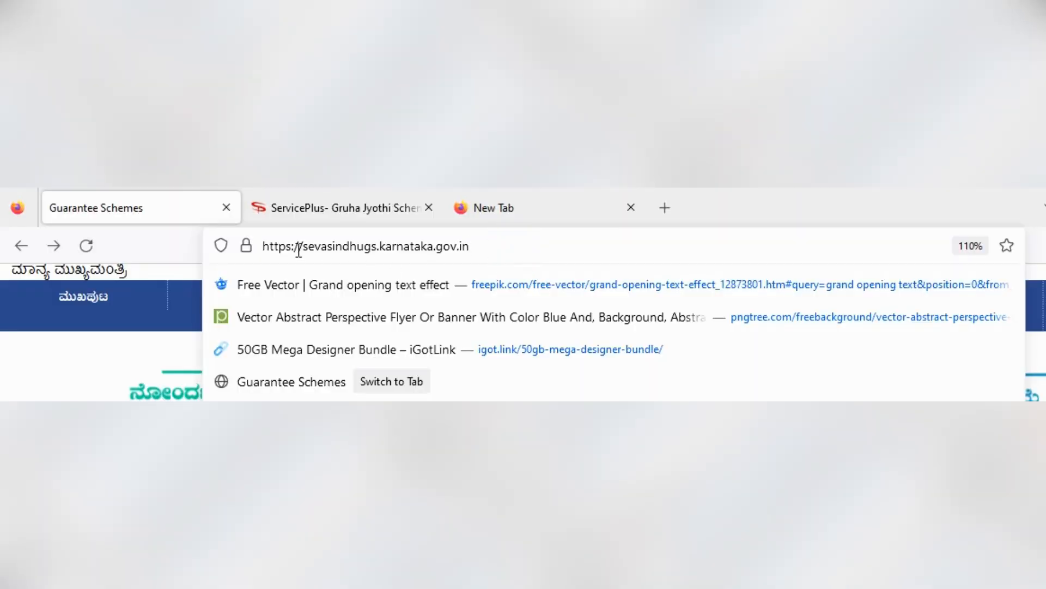
- Select the site address in the address bar, then dismiss the suggestions to reveal the four scheme cards
left_click_drag(308, 248, 401, 250)
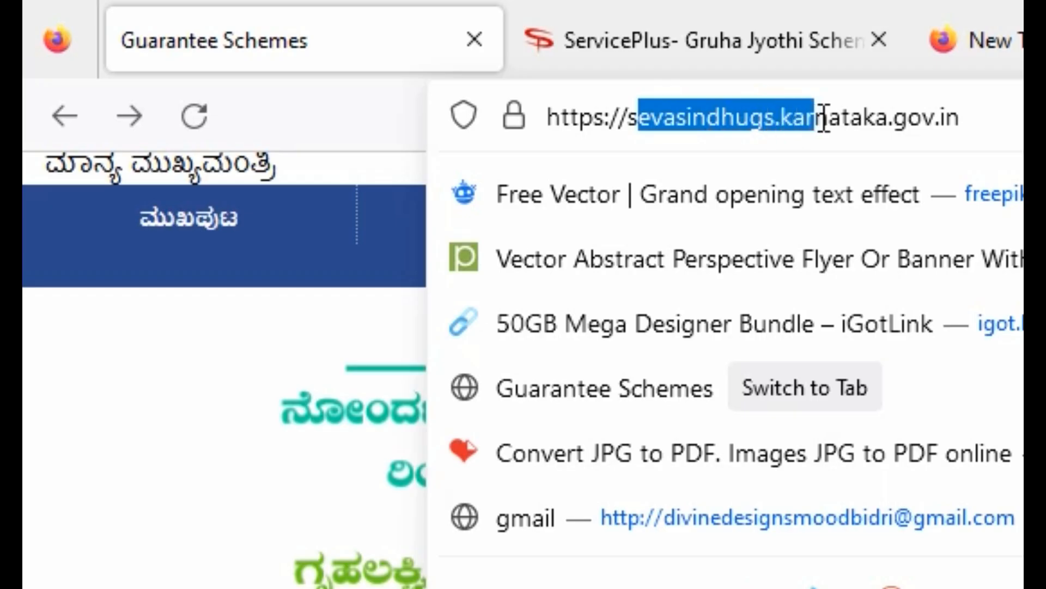
left_click_drag(824, 119, 1011, 124)
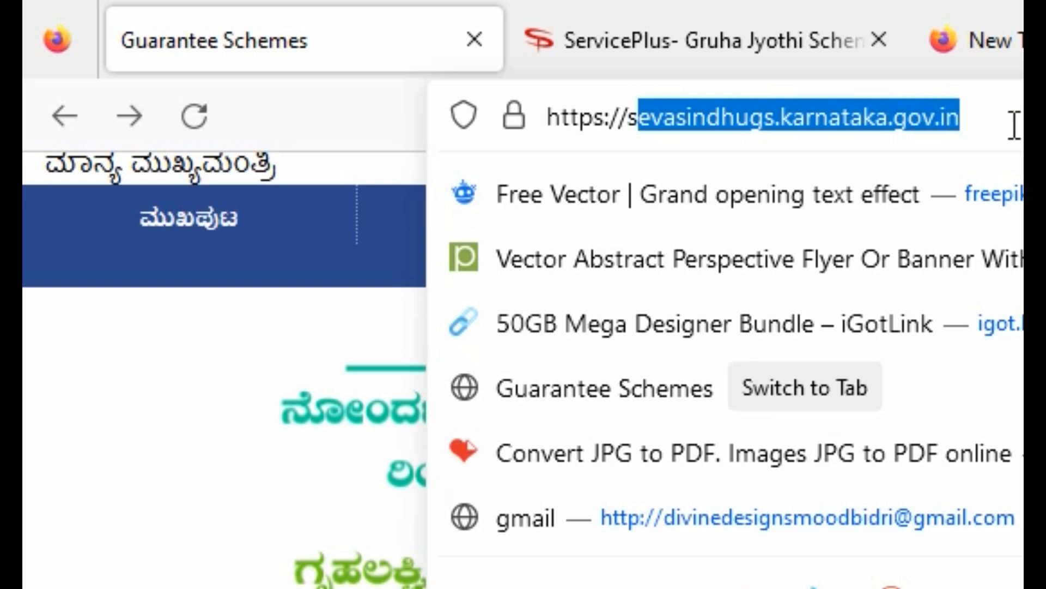
left_click(1007, 124)
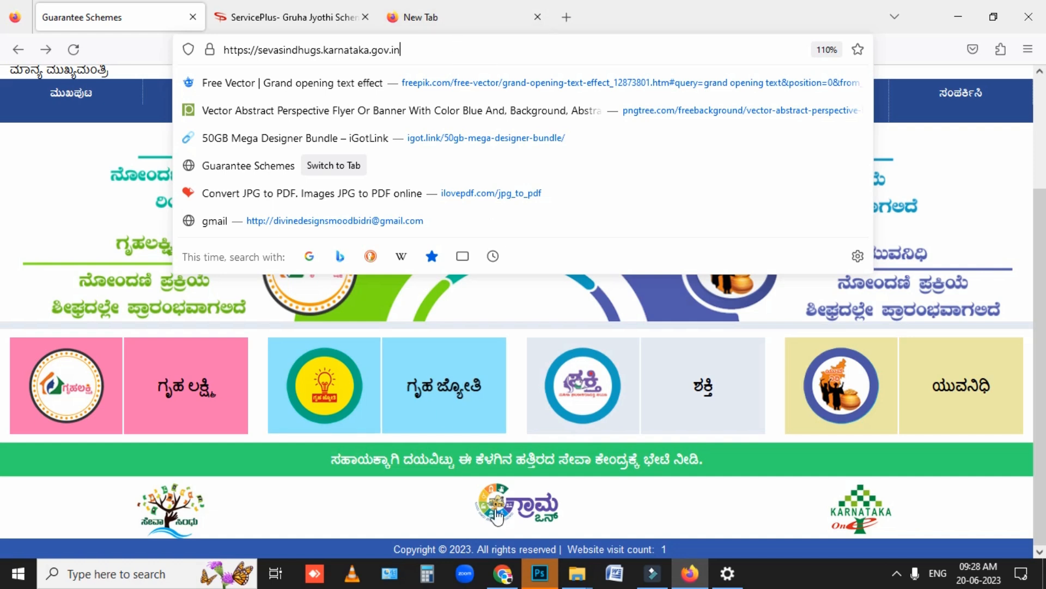
left_click(33, 167)
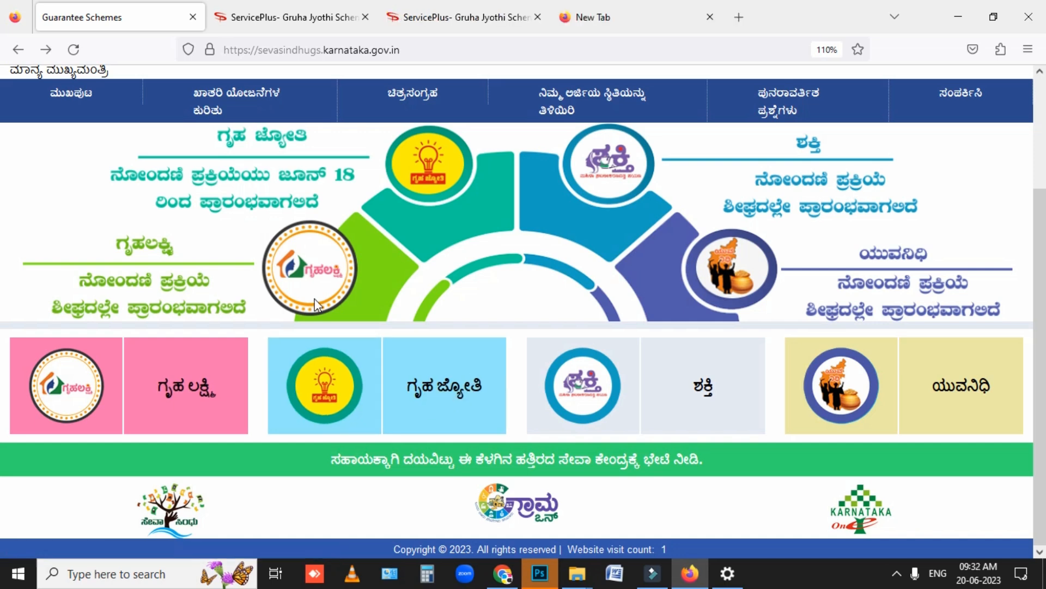
- Open the Gruha Jyothi card's application in the new ServicePlus tab
scroll(327, 304, "up", 2)
scroll(328, 306, "down", 2)
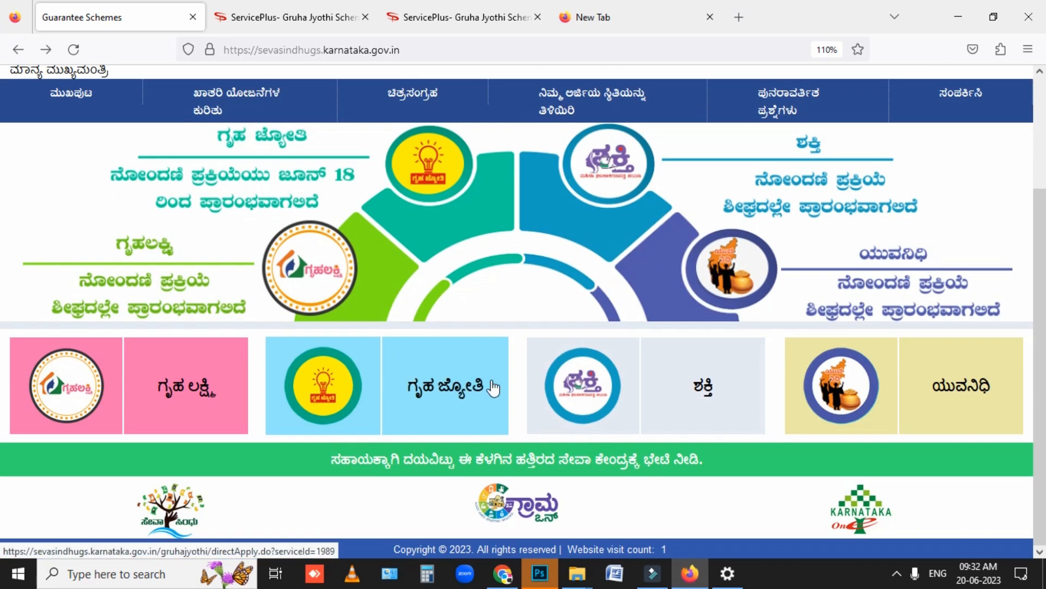
left_click(446, 397)
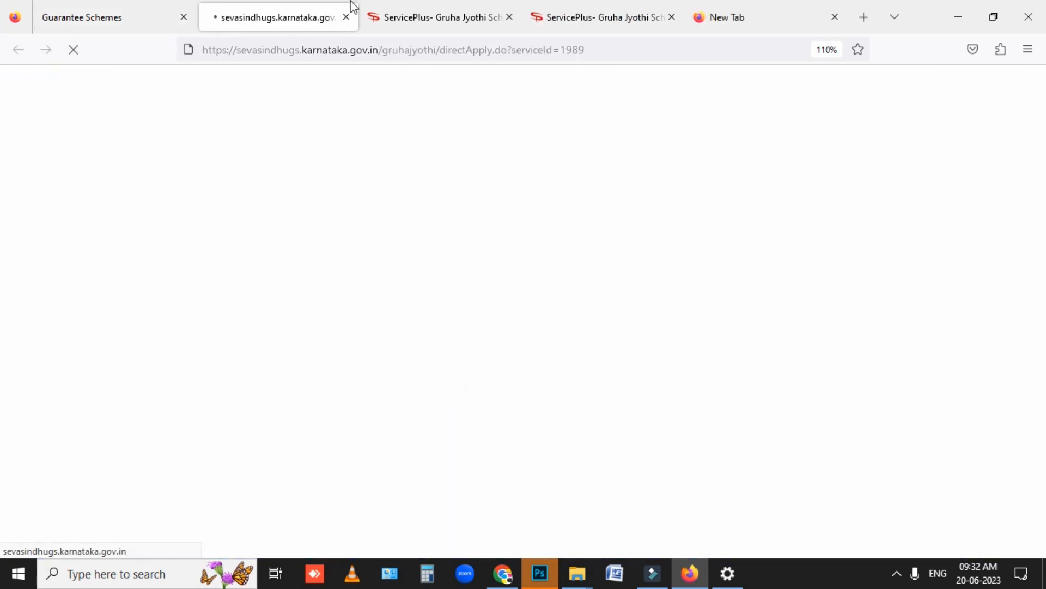
left_click(433, 14)
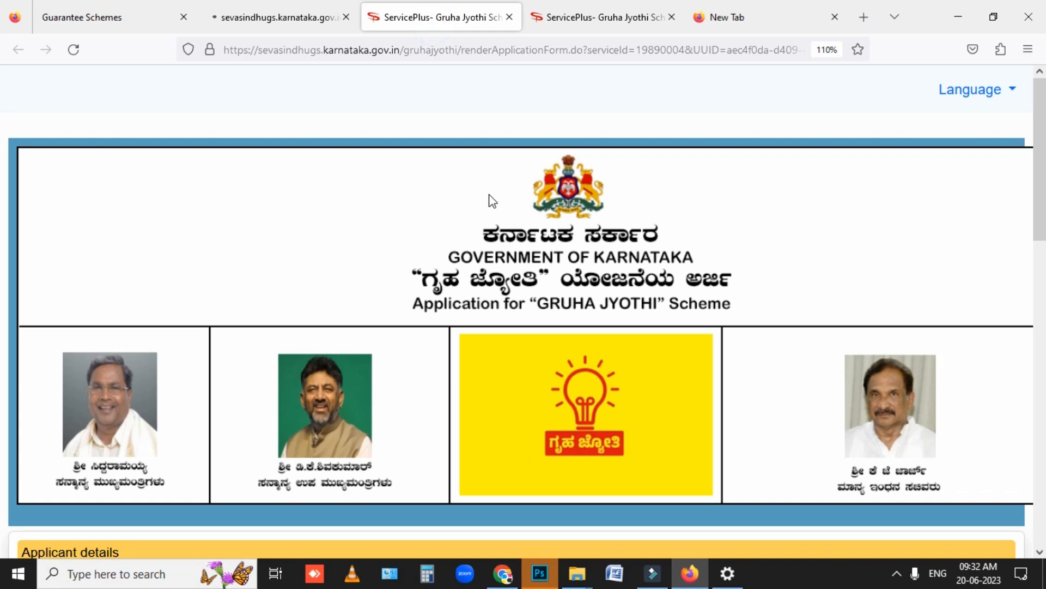
- Set the form's preferred language to Kannada
scroll(489, 200, "down", 2)
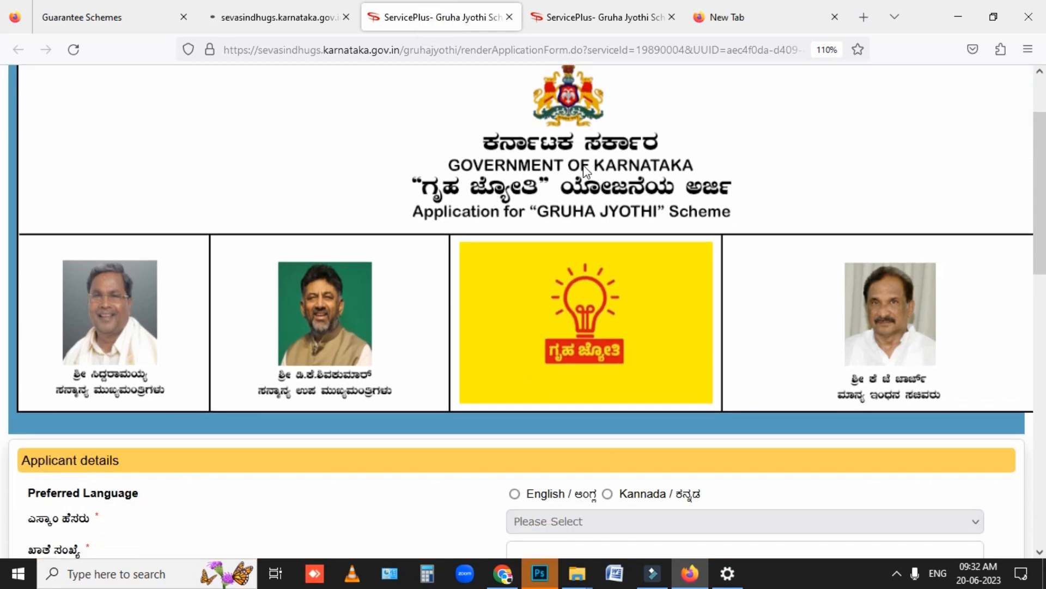
scroll(381, 273, "down", 3)
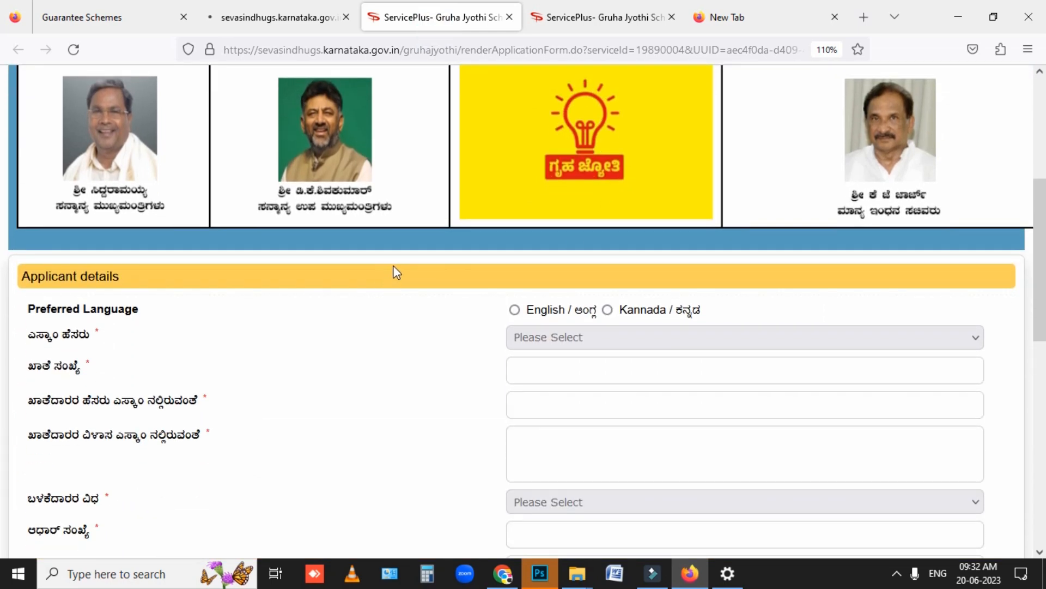
left_click(515, 311)
left_click(580, 310)
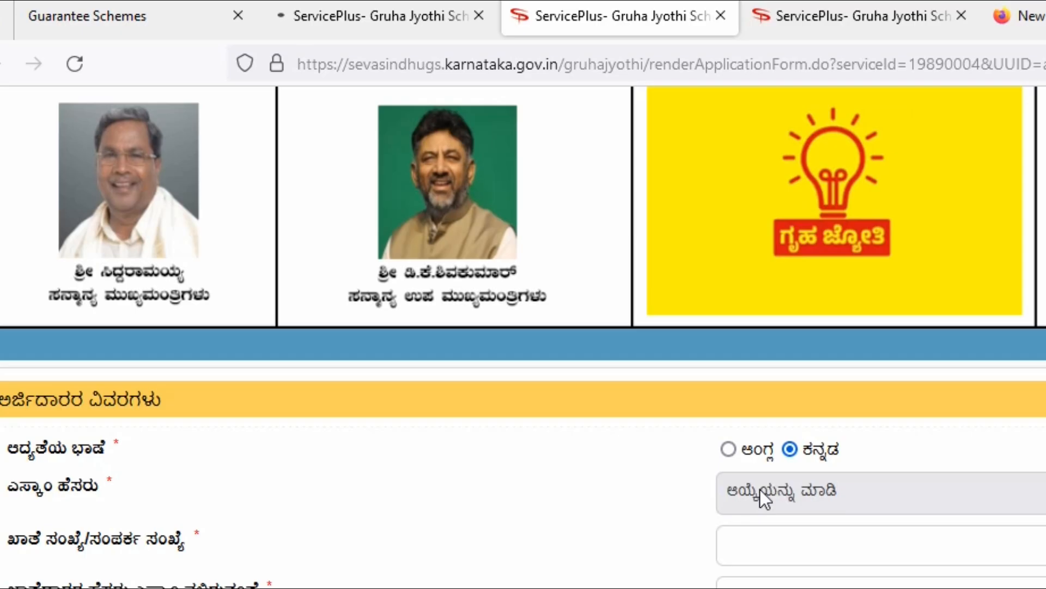
- Switch the form labels to English and choose MESCOM as the ESCOM name
left_click(760, 489)
left_click(760, 489)
left_click(722, 451)
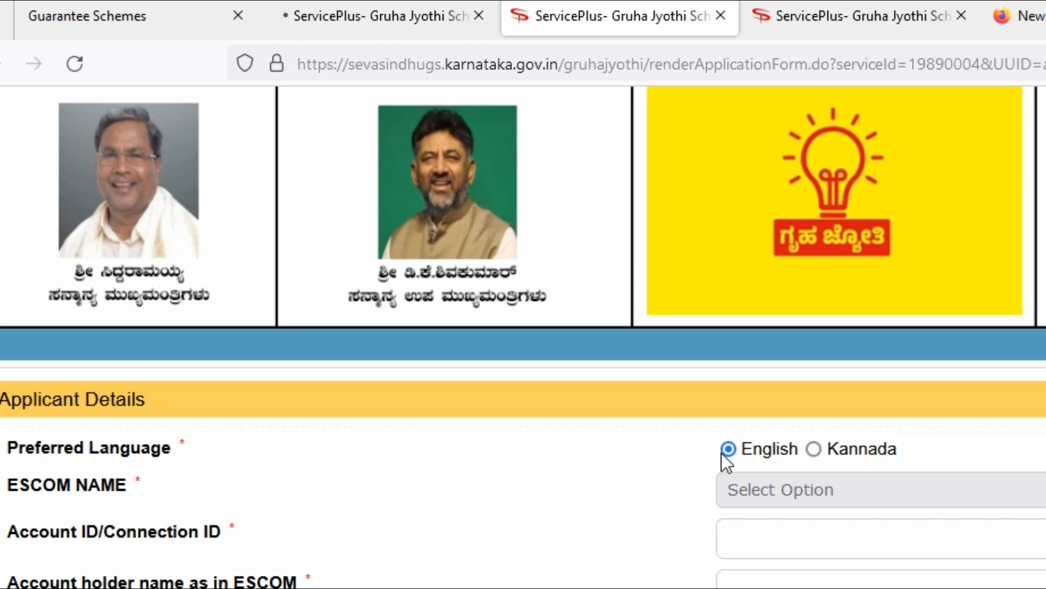
left_click(812, 488)
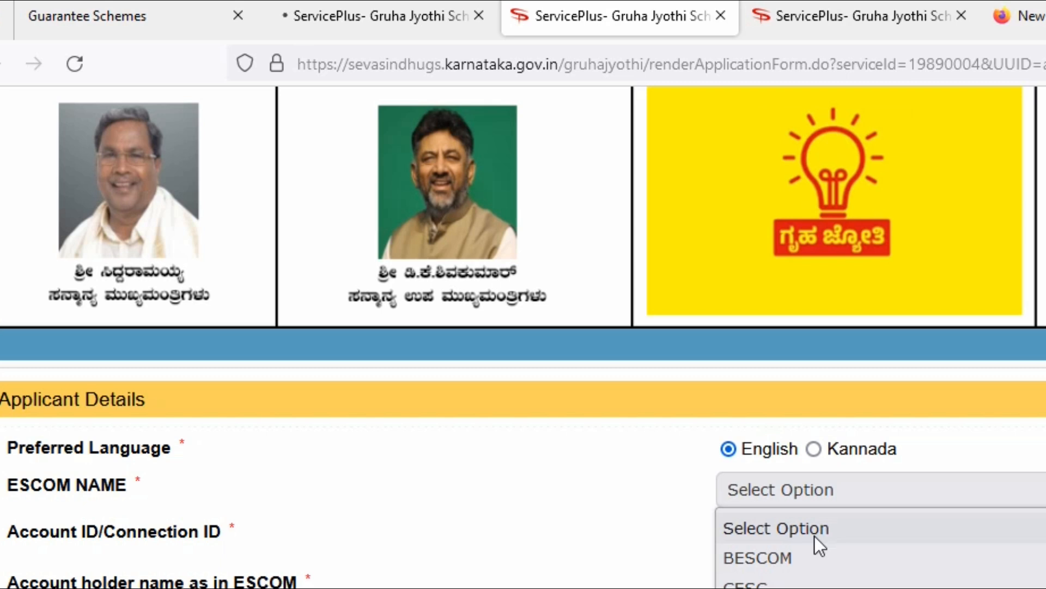
left_click(782, 573)
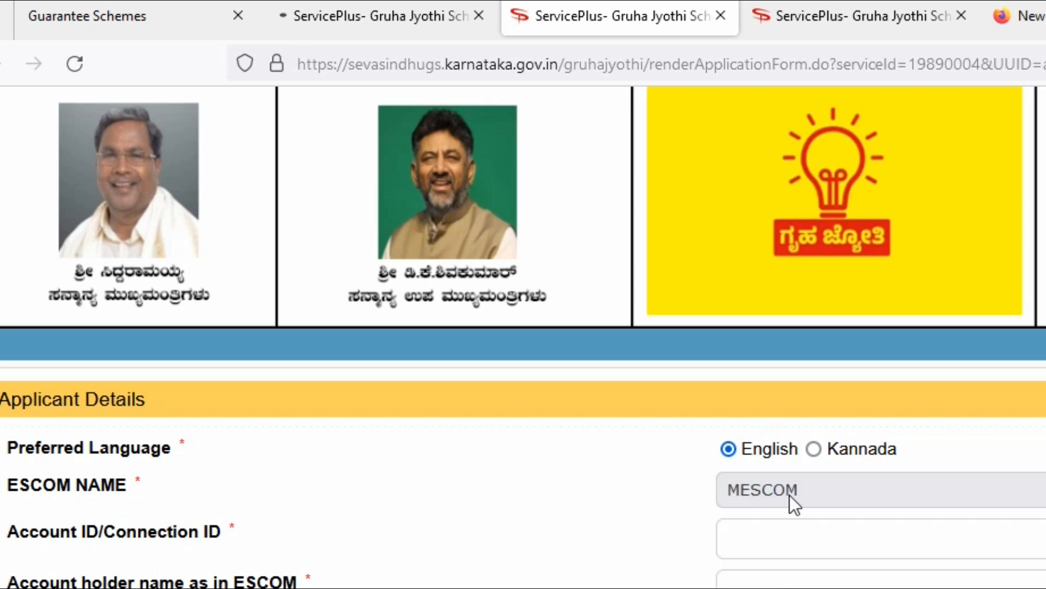
- Enter the electricity account / connection ID in the Account ID field
scroll(522, 511, "down", 2)
left_click_drag(59, 398, 125, 403)
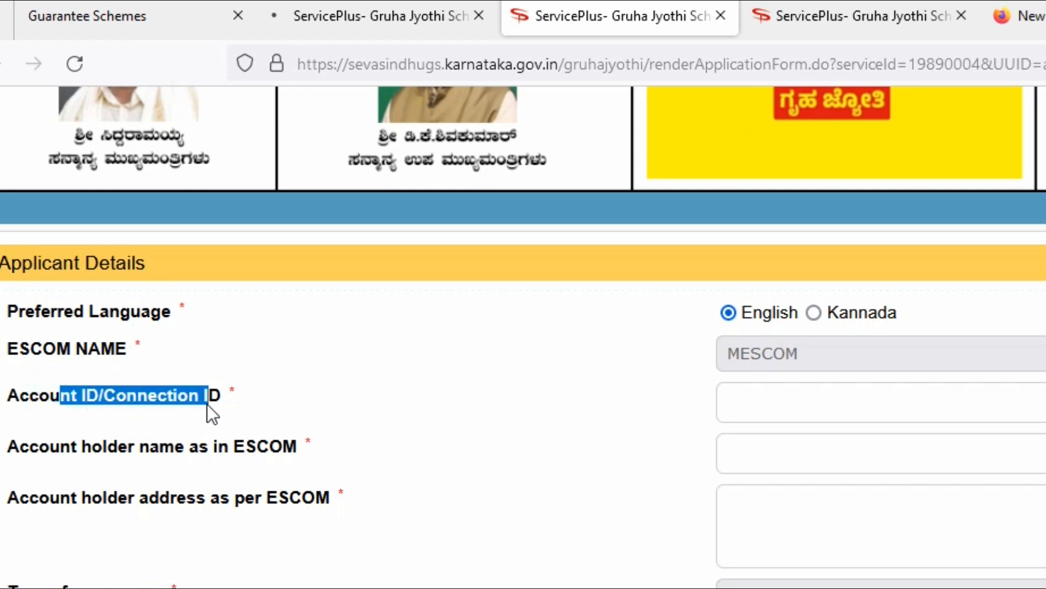
left_click(862, 413)
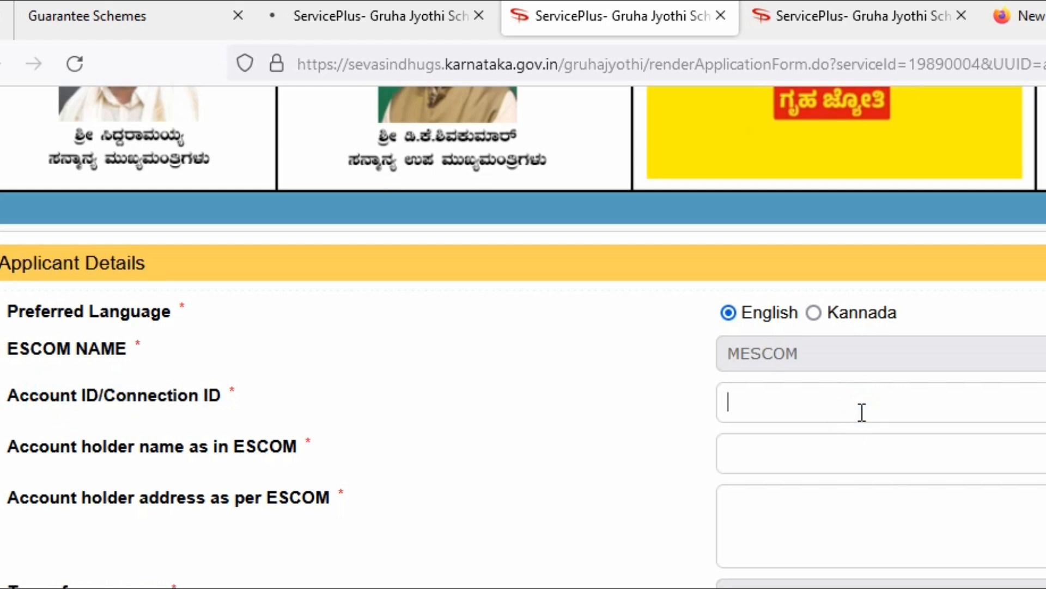
left_click(827, 407)
type("211")
left_click(830, 407)
left_click_drag(790, 407, 721, 408)
left_click(785, 413)
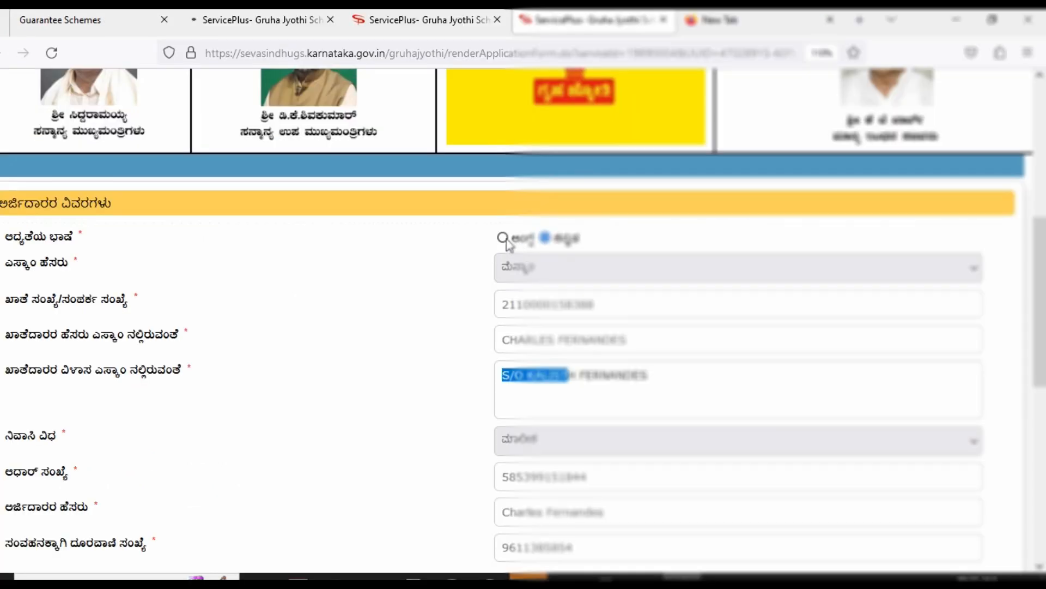
- With English labels, review the type-of-occupancy choices without changing them
left_click(504, 238)
scroll(512, 240, "down", 5)
scroll(513, 239, "down", 1)
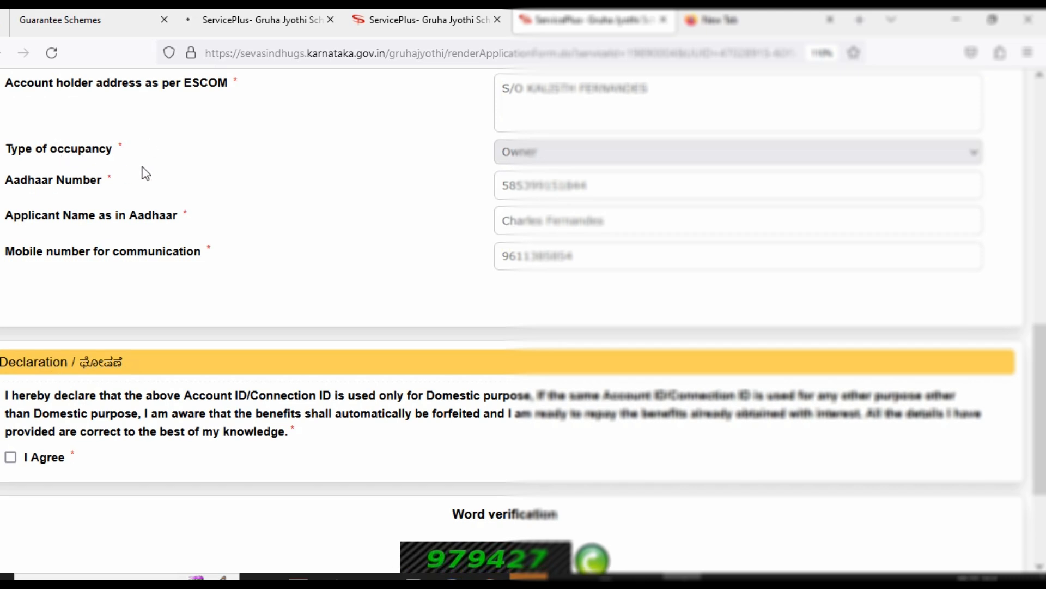
left_click(518, 153)
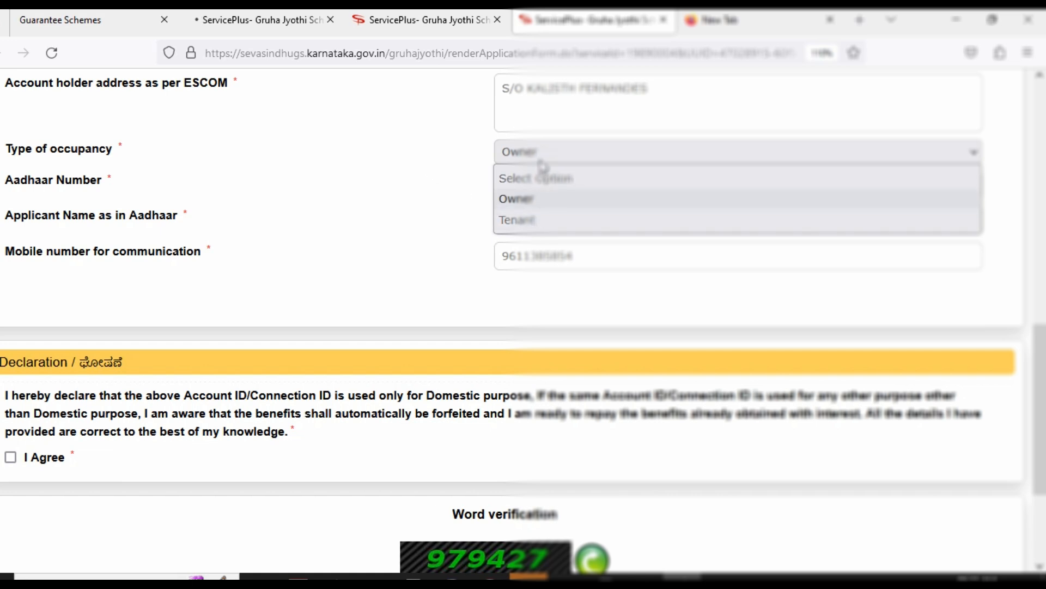
left_click(384, 177)
scroll(384, 177, "up", 10)
scroll(565, 266, "down", 9)
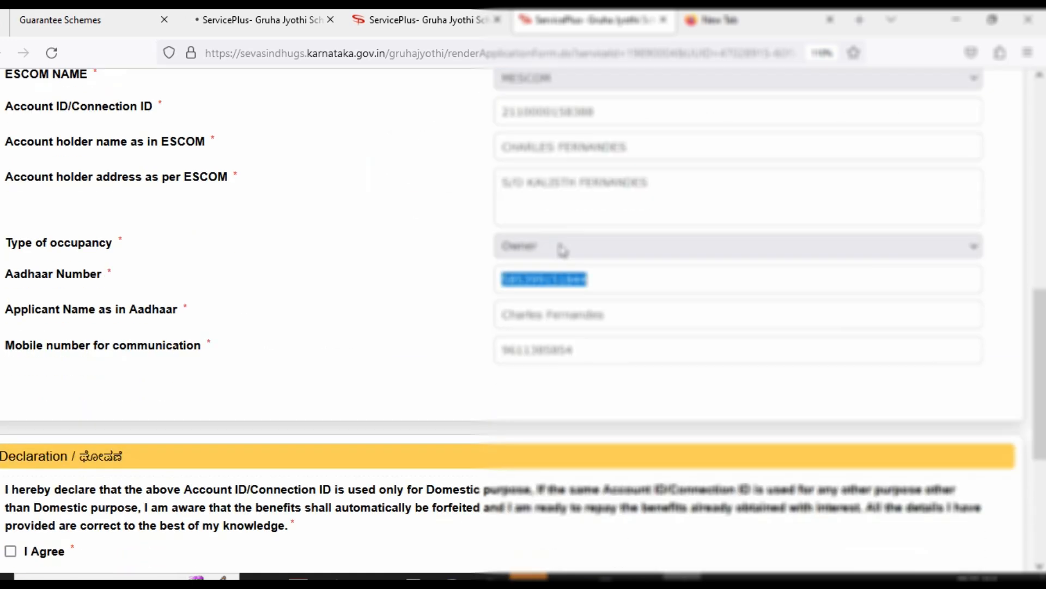
scroll(562, 248, "up", 4)
- Switch labels back to Kannada and review the residence-type choices without changing them
left_click(561, 237)
scroll(564, 248, "down", 8)
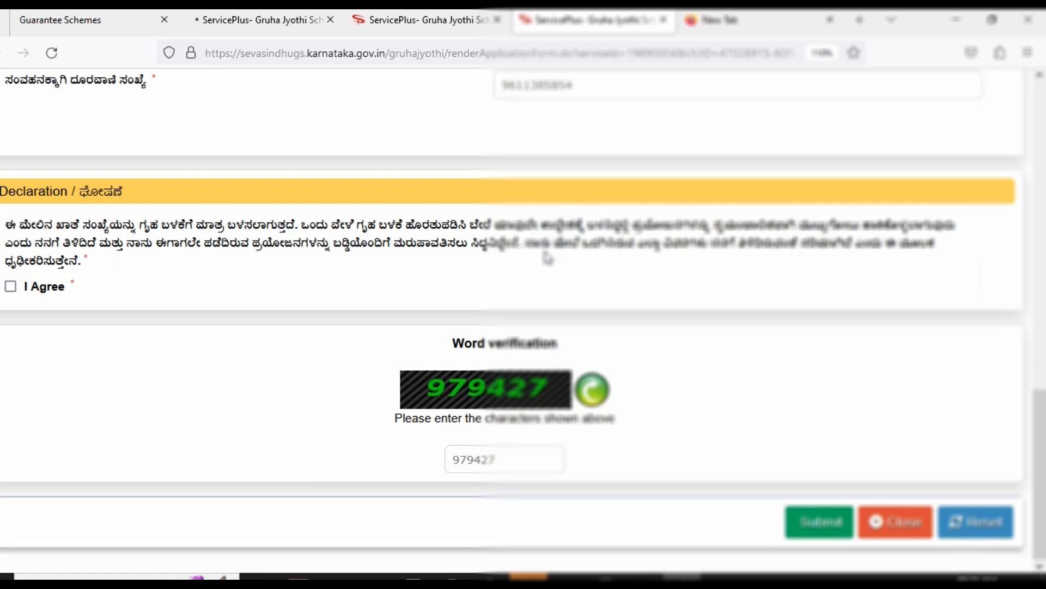
scroll(562, 211, "up", 3)
left_click(539, 180)
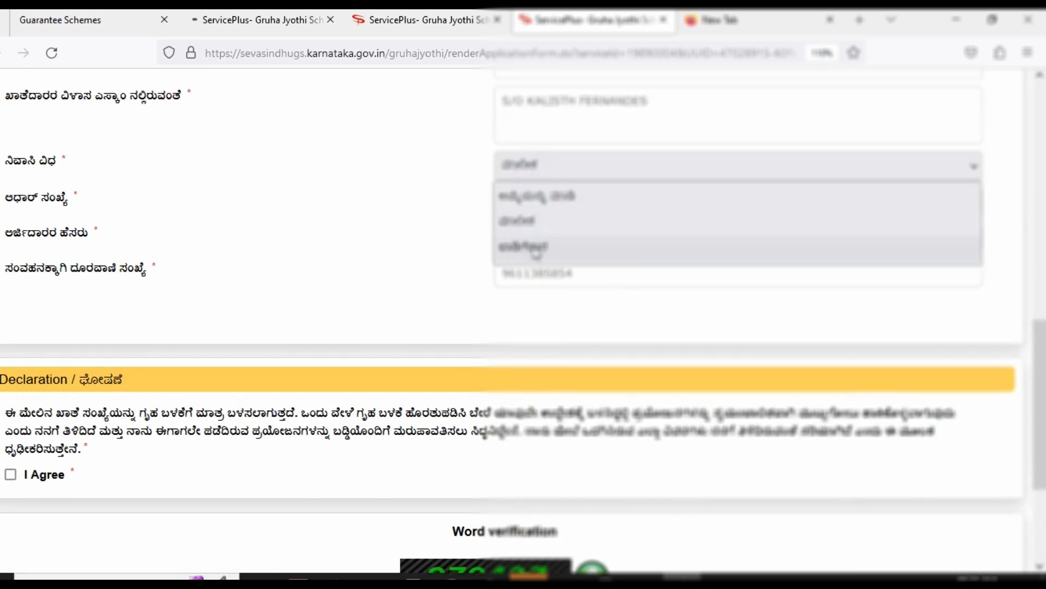
left_click(449, 218)
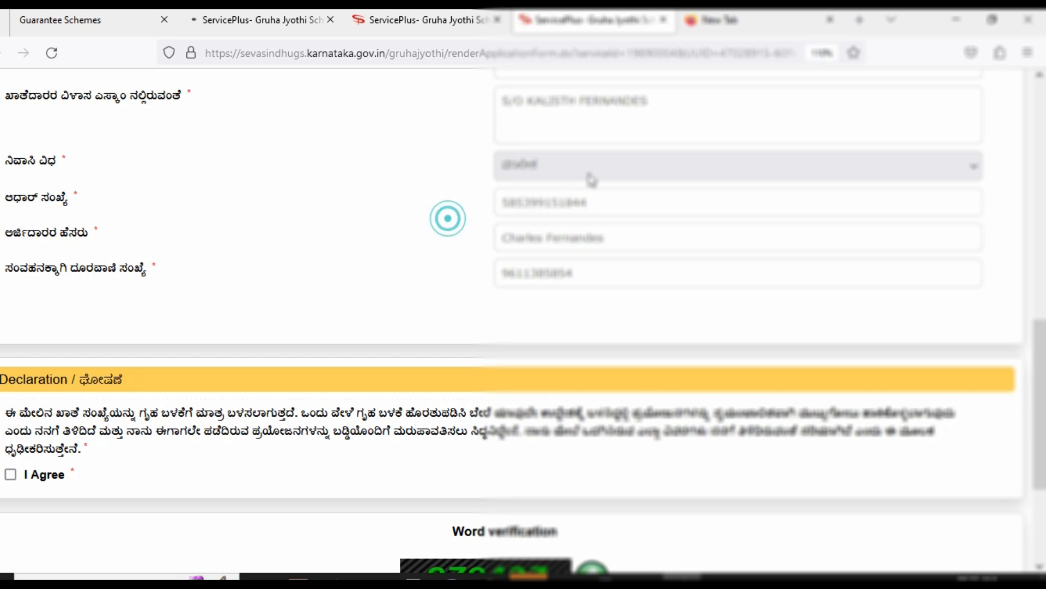
- Review the filled form down through the Aadhaar details and the Declaration section
left_click(35, 196)
scroll(131, 164, "down", 2)
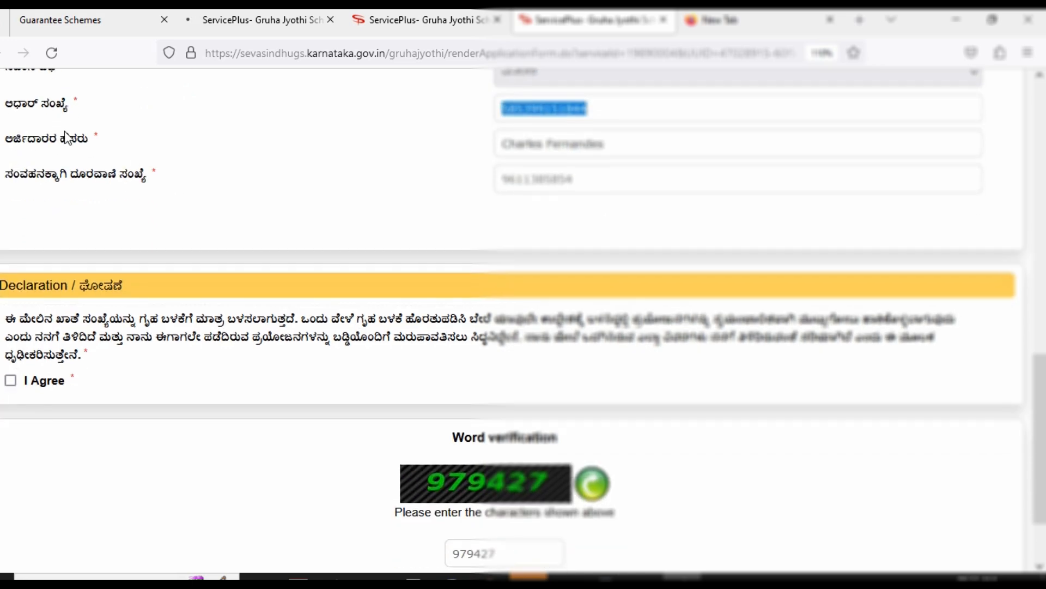
scroll(364, 182, "up", 7)
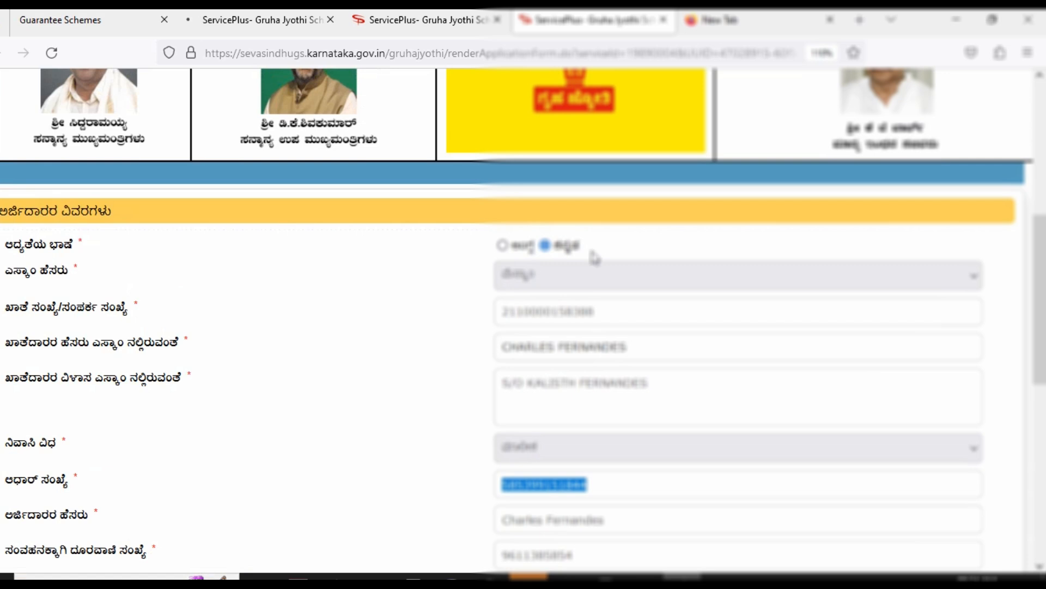
scroll(392, 381, "up", 2)
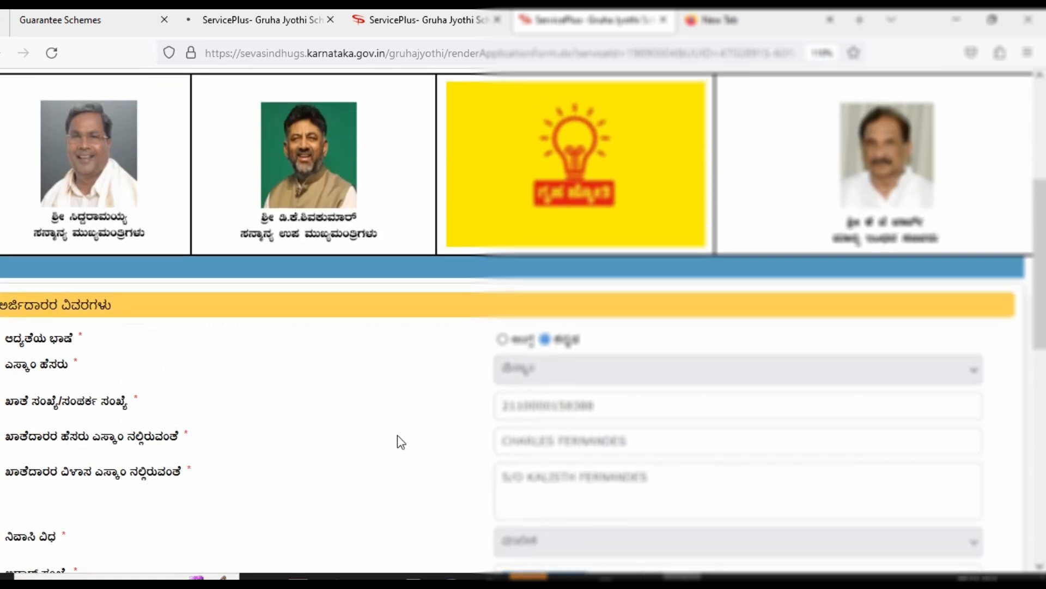
scroll(327, 469, "down", 2)
scroll(610, 306, "down", 3)
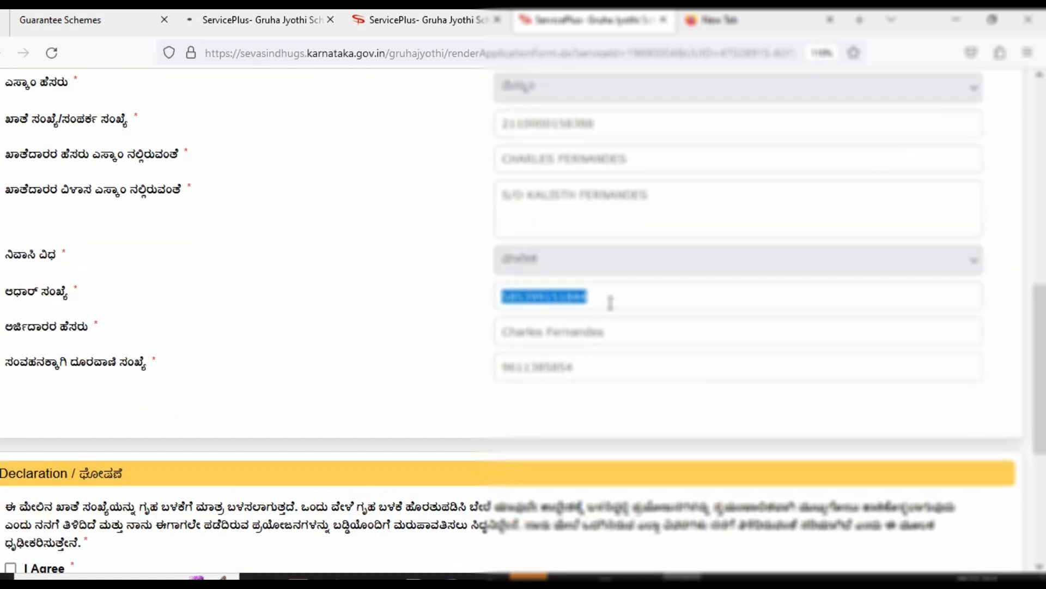
scroll(610, 303, "down", 3)
scroll(642, 172, "down", 2)
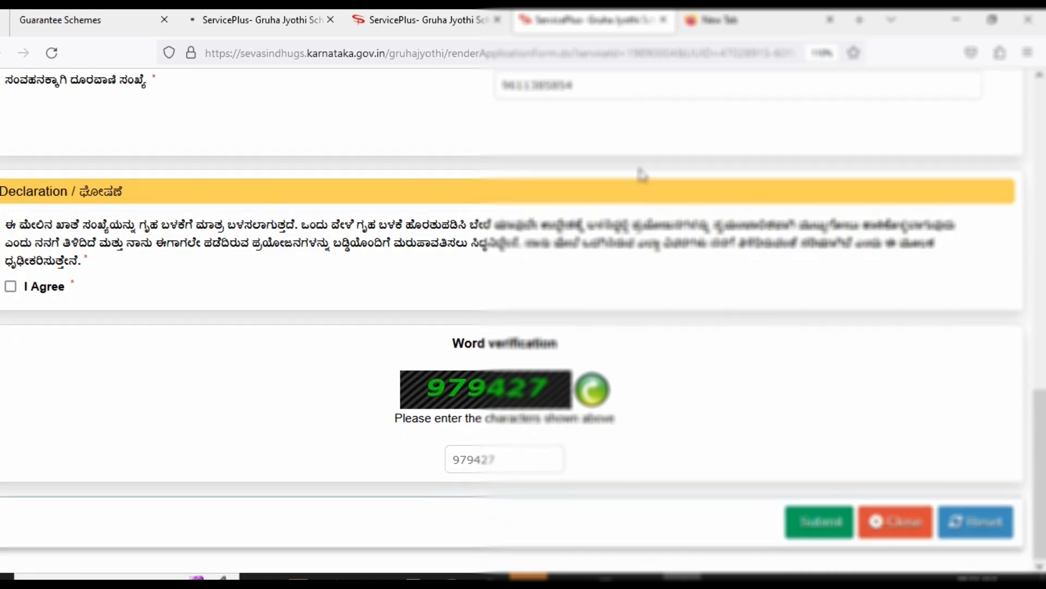
scroll(593, 247, "up", 3)
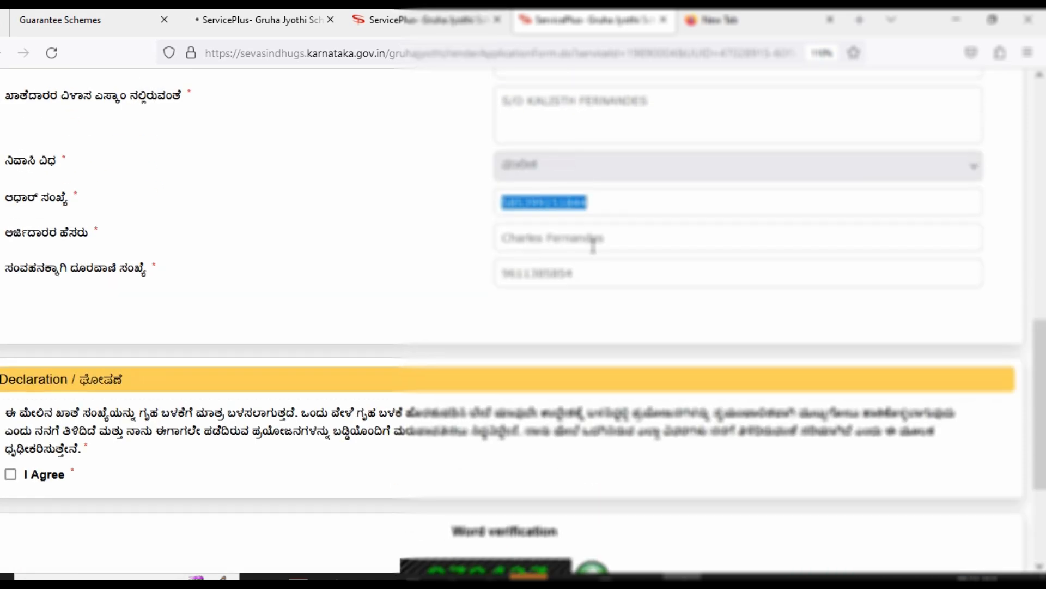
scroll(593, 246, "up", 8)
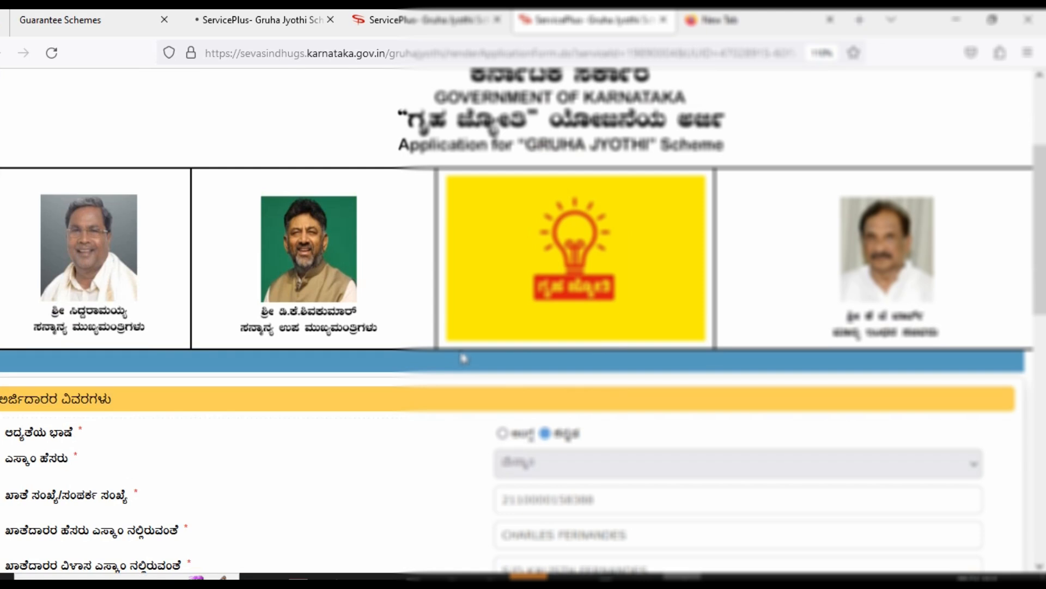
scroll(605, 421, "up", 3)
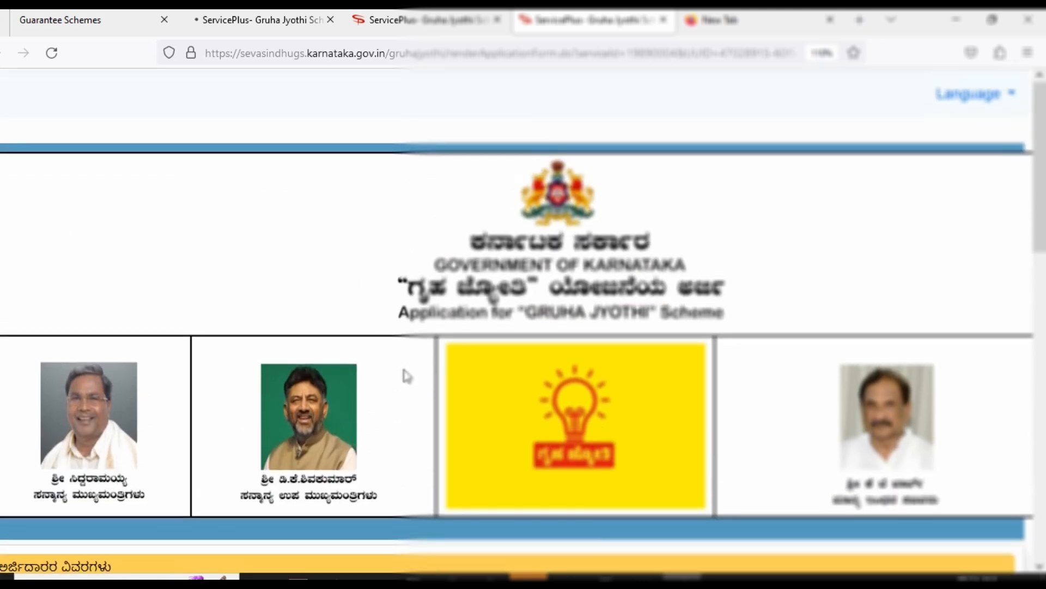
scroll(472, 387, "down", 6)
scroll(472, 387, "down", 5)
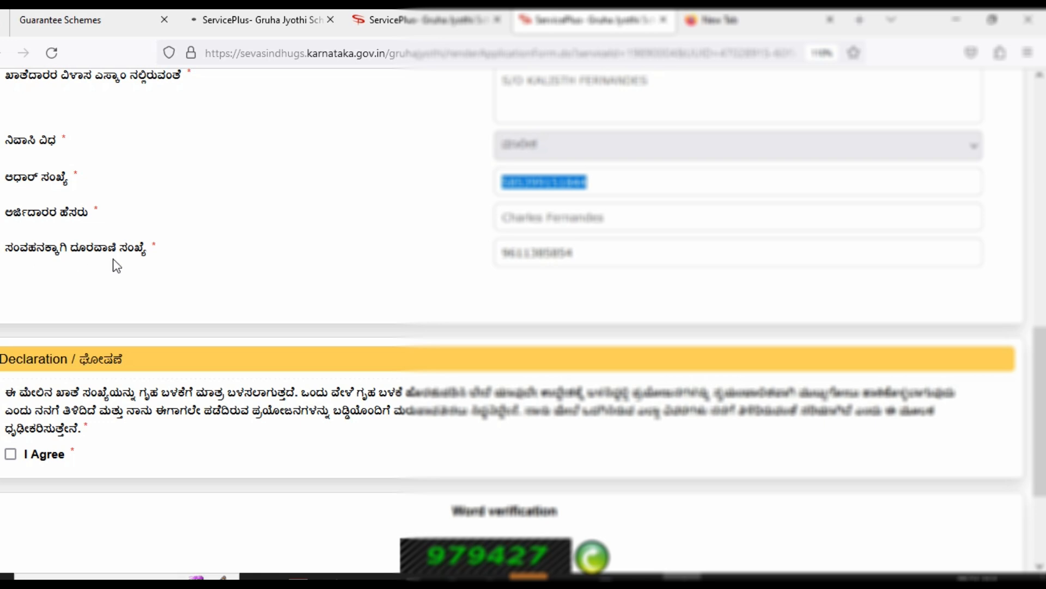
scroll(563, 260, "up", 2)
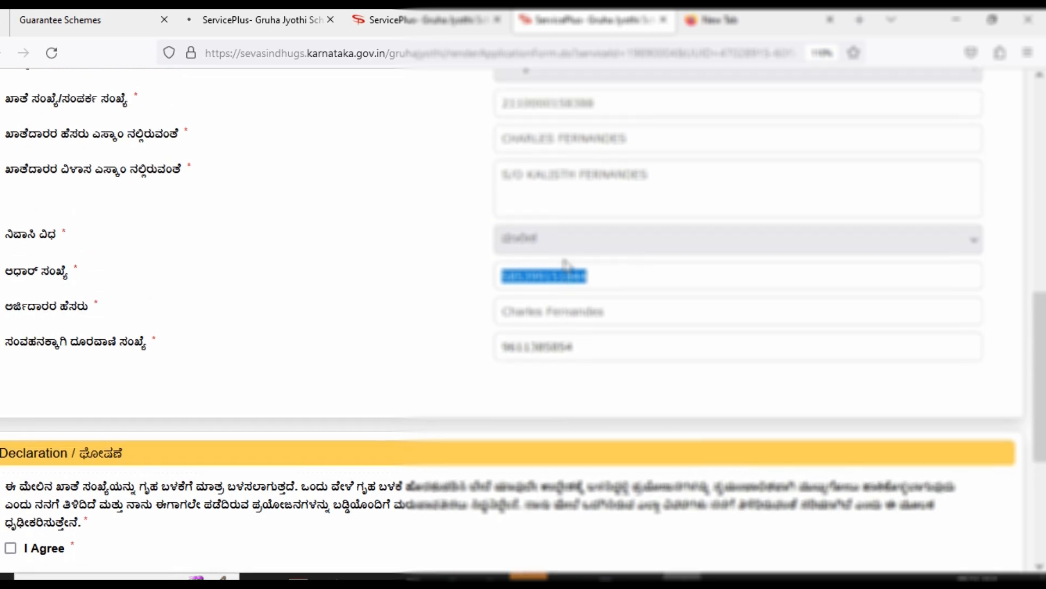
scroll(565, 263, "up", 4)
scroll(561, 262, "down", 6)
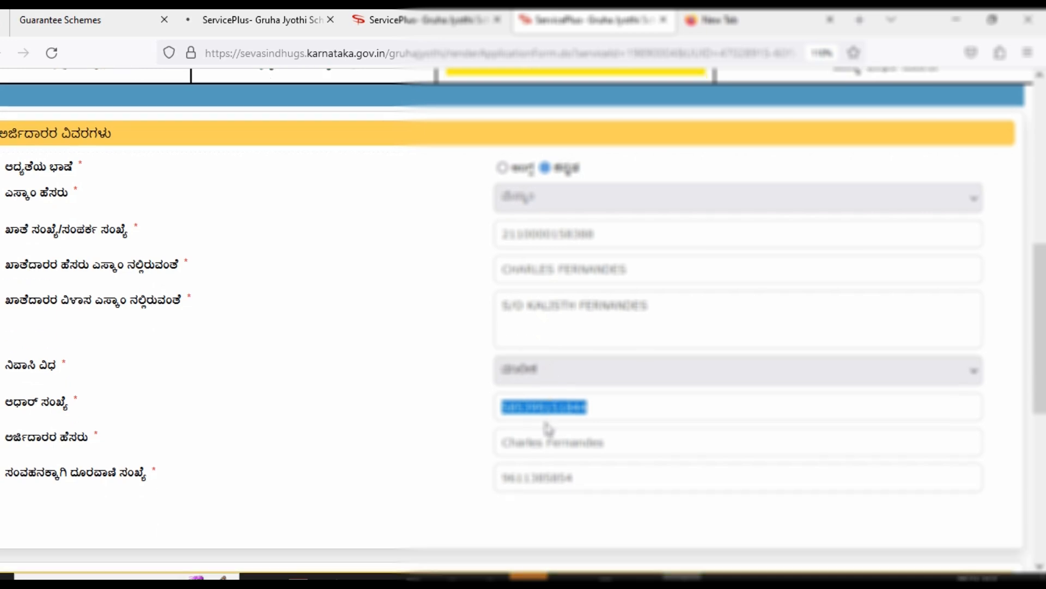
scroll(538, 256, "down", 4)
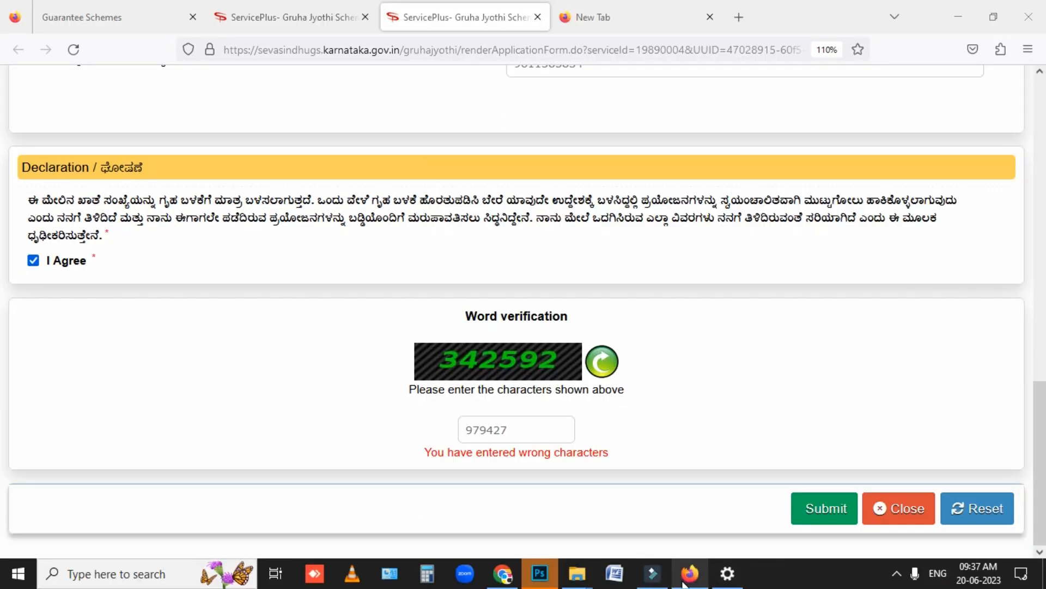
scroll(523, 390, "up", 5)
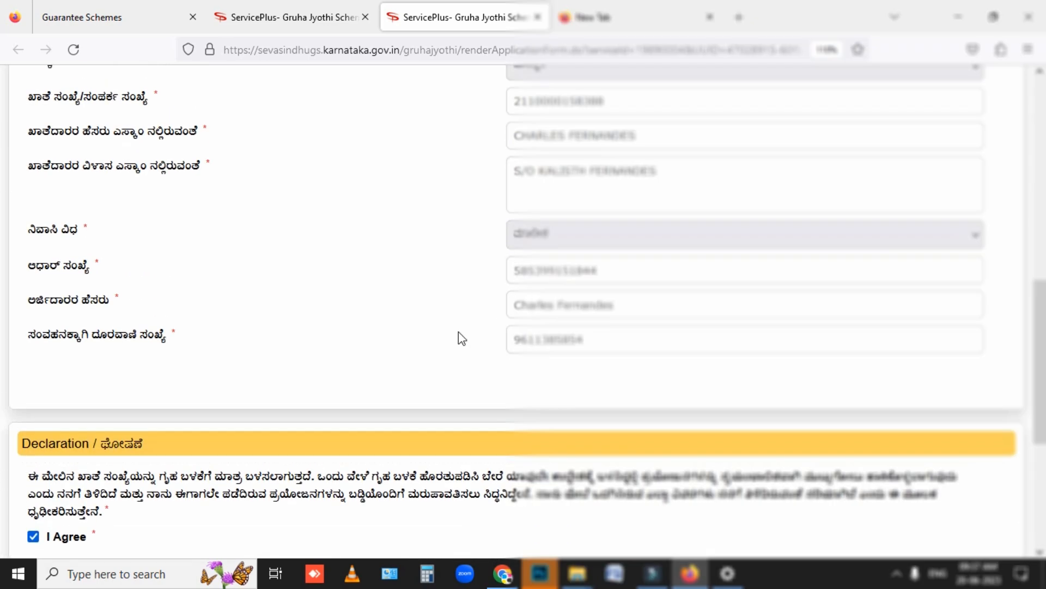
scroll(623, 374, "down", 3)
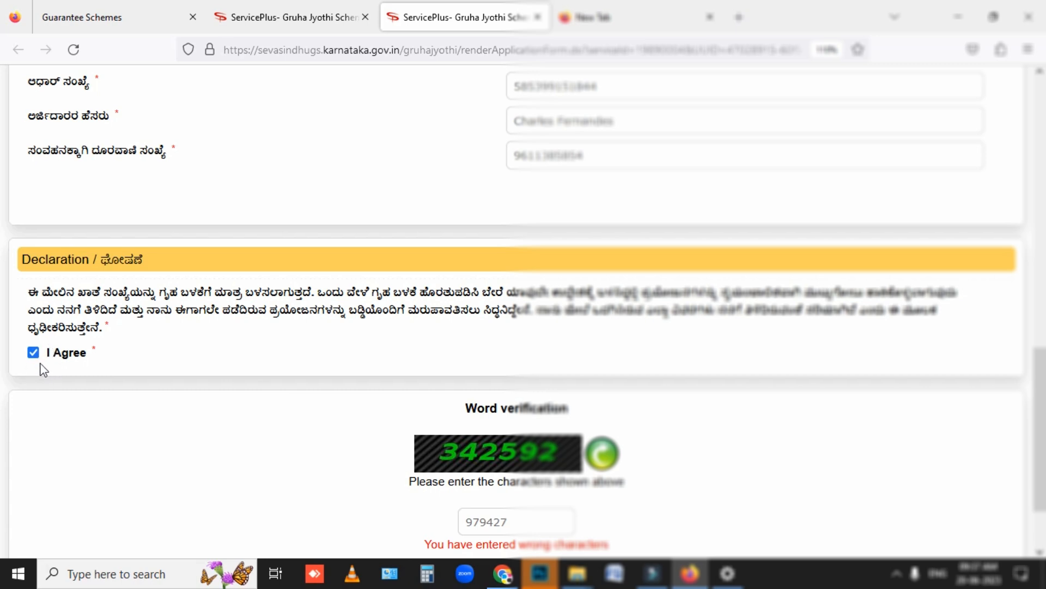
scroll(450, 395, "down", 2)
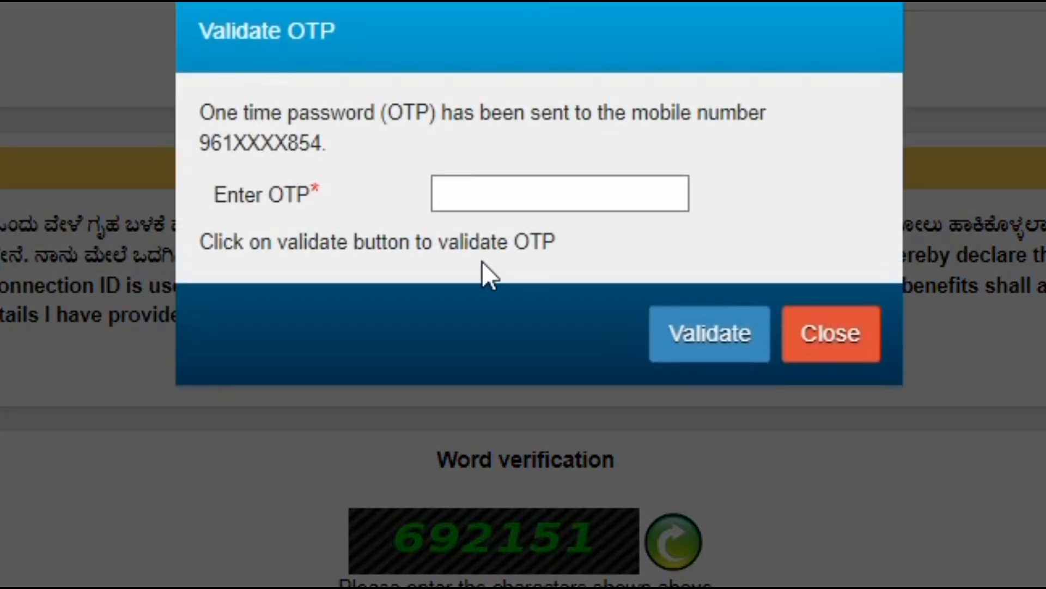
- Enter the SMS one-time password, validate it, and dismiss the Verified confirmation
left_click(513, 194)
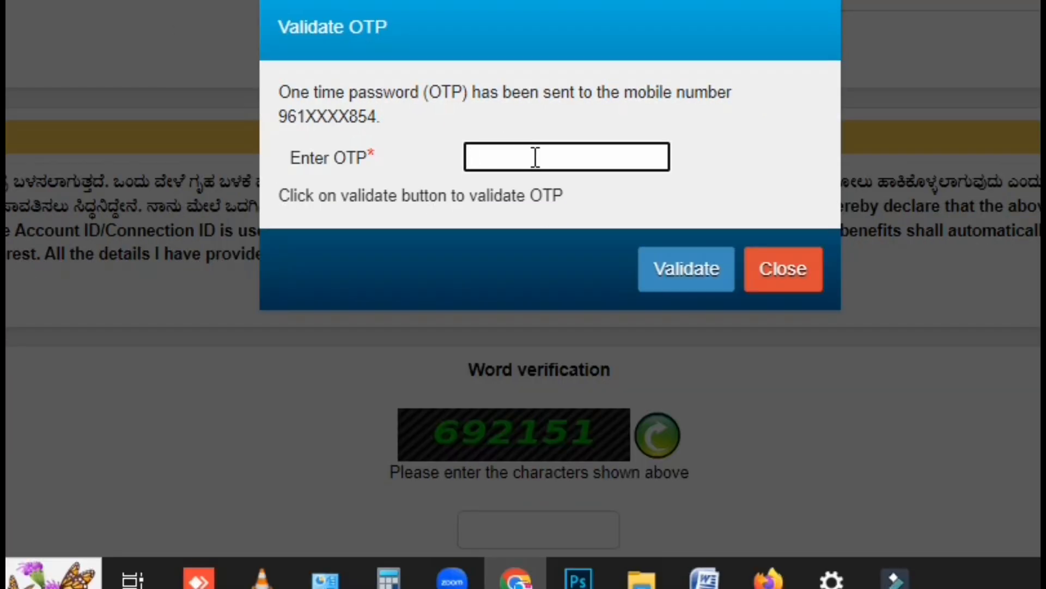
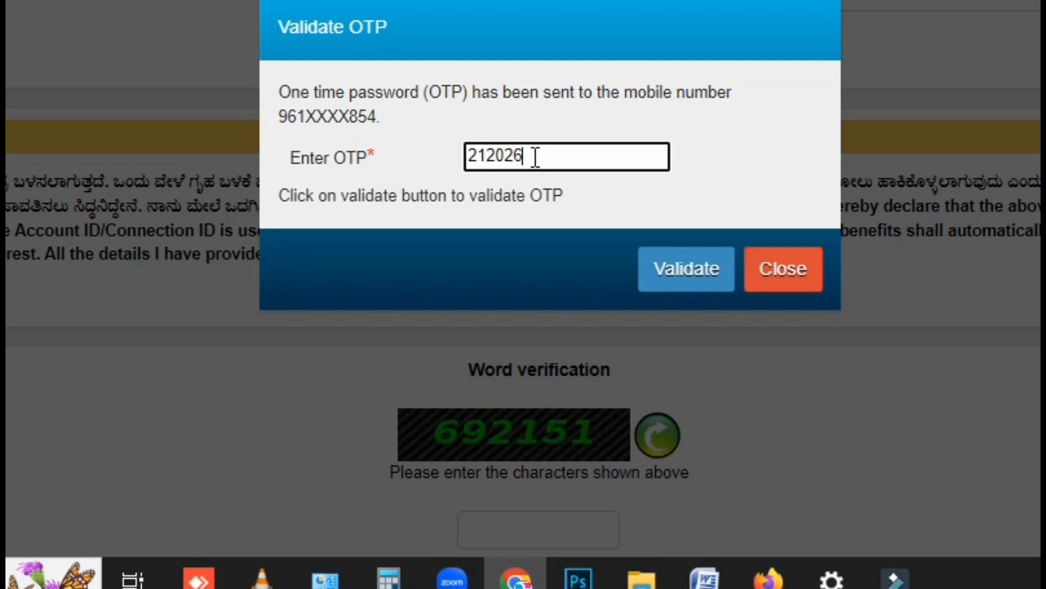
left_click(684, 286)
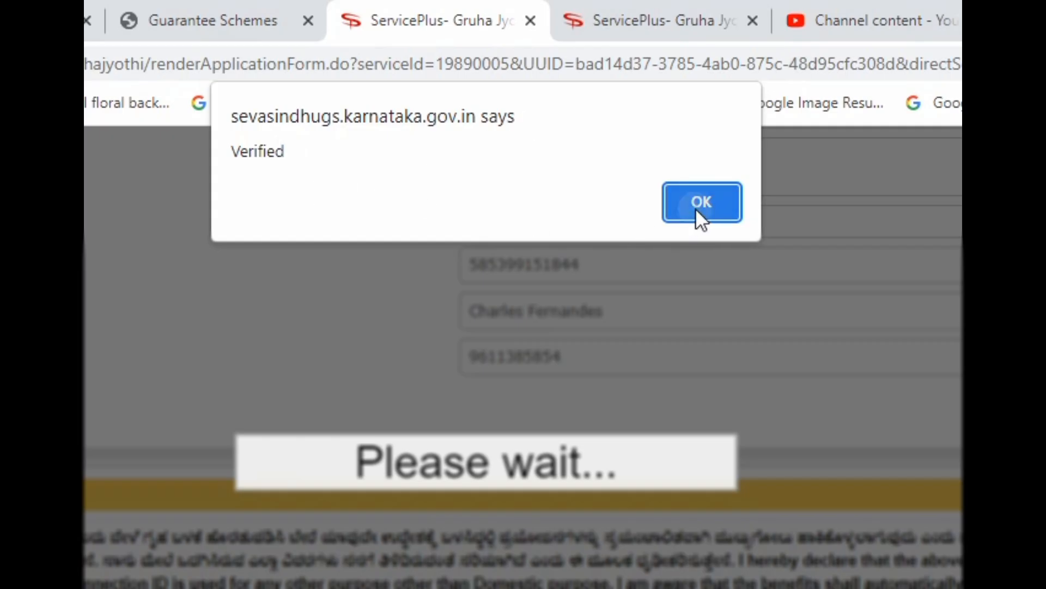
left_click(696, 209)
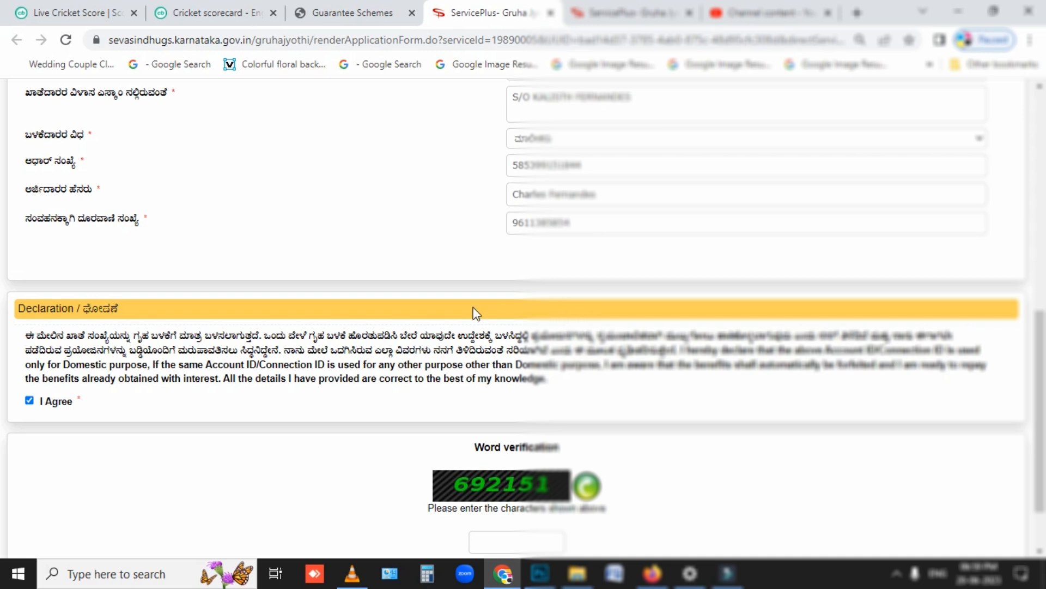
- Enter the captcha characters in Word verification and submit the Gruha Jyothi form
scroll(475, 311, "down", 2)
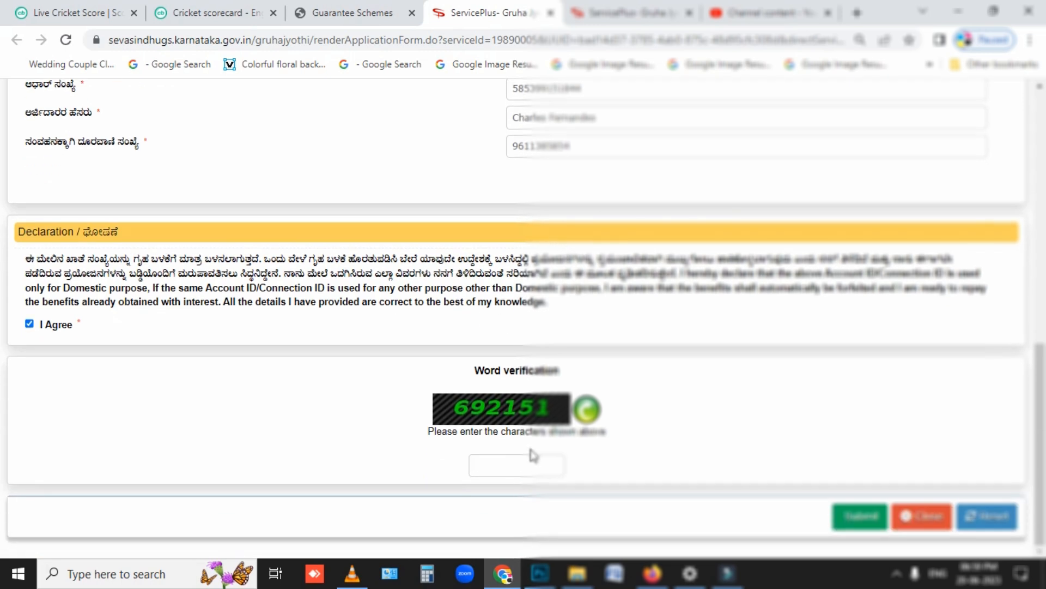
left_click_drag(535, 462, 463, 467)
left_click(861, 515)
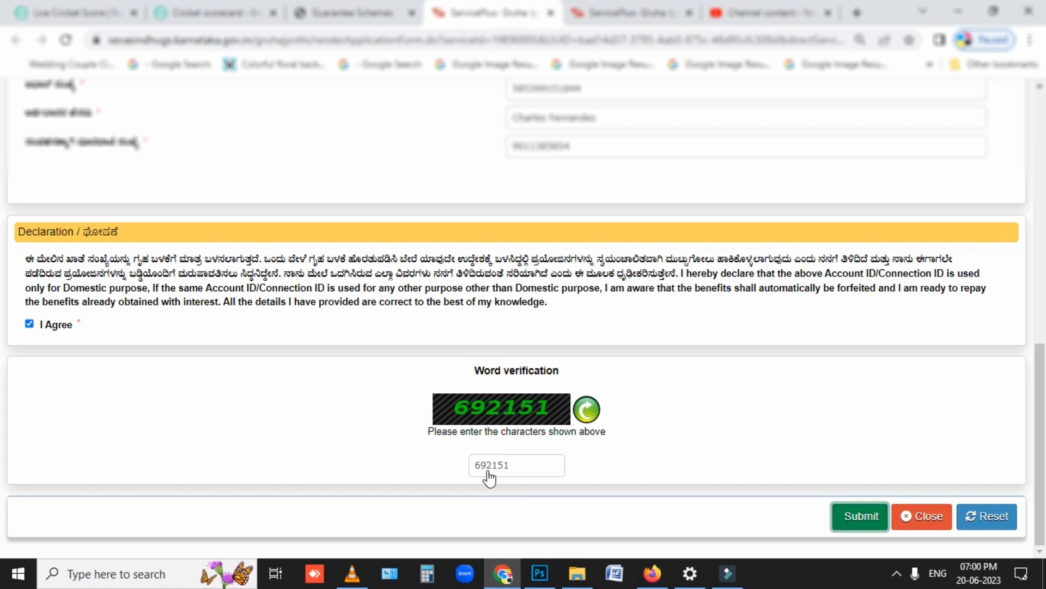
key("Return")
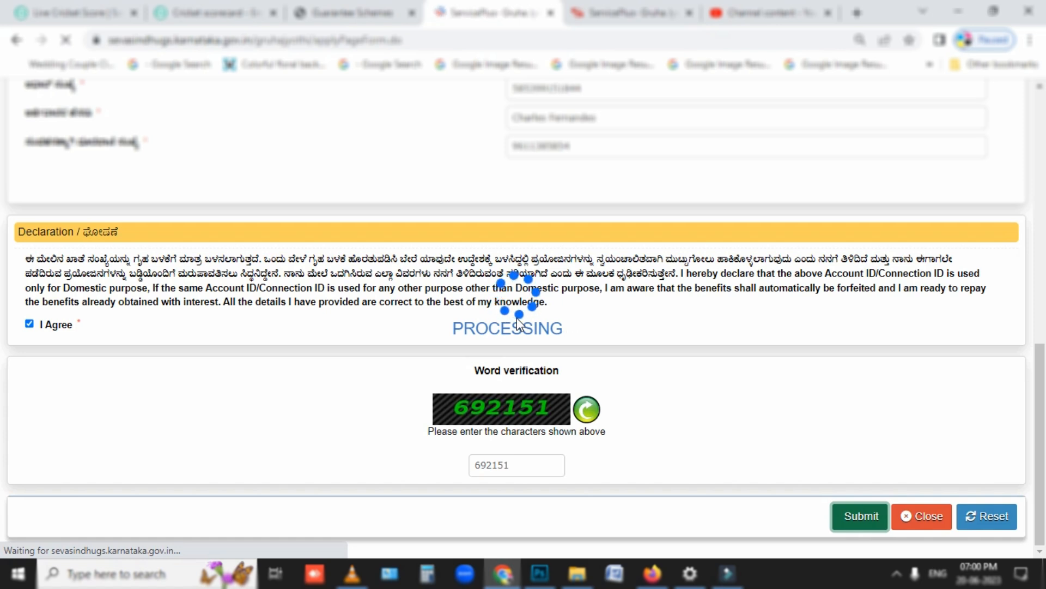
- Scroll through the draft preview to check applicant details, declaration and the Draft Reference No
scroll(517, 318, "down", 1)
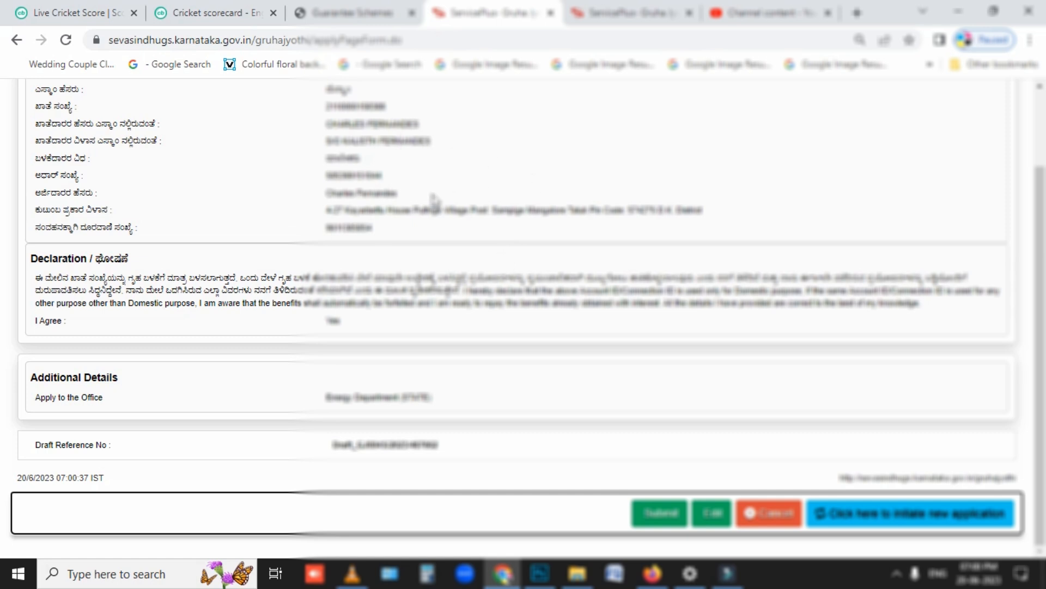
scroll(256, 173, "up", 2)
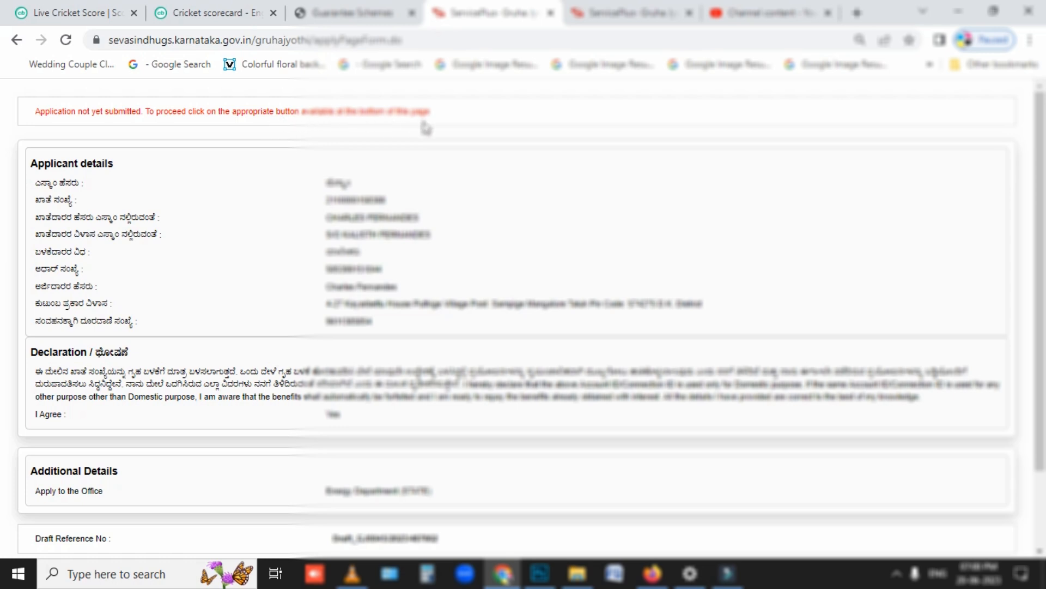
scroll(151, 218, "down", 2)
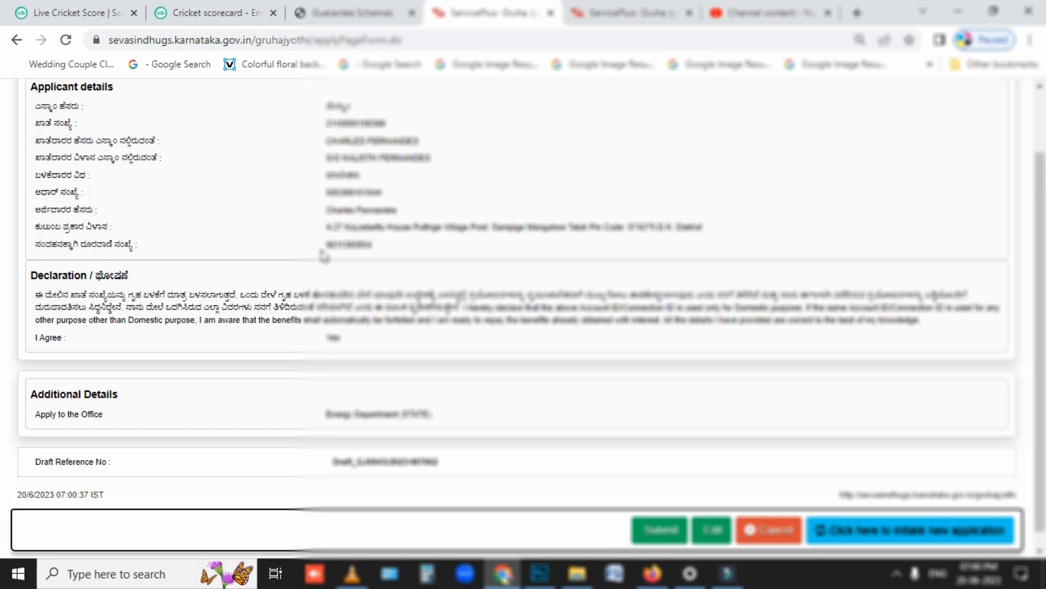
scroll(250, 273, "down", 1)
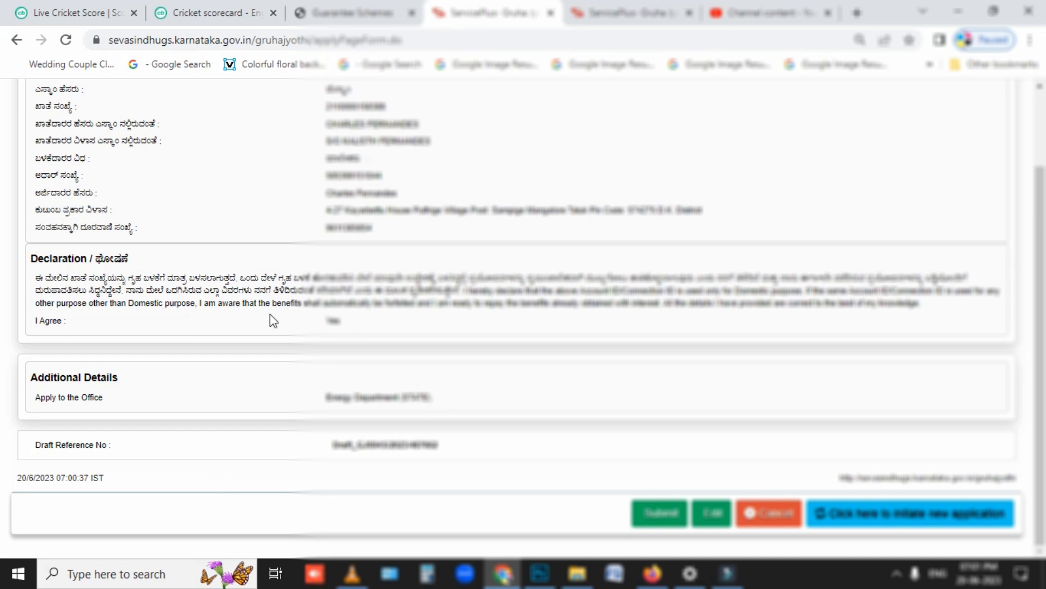
scroll(223, 308, "up", 2)
scroll(223, 308, "down", 1)
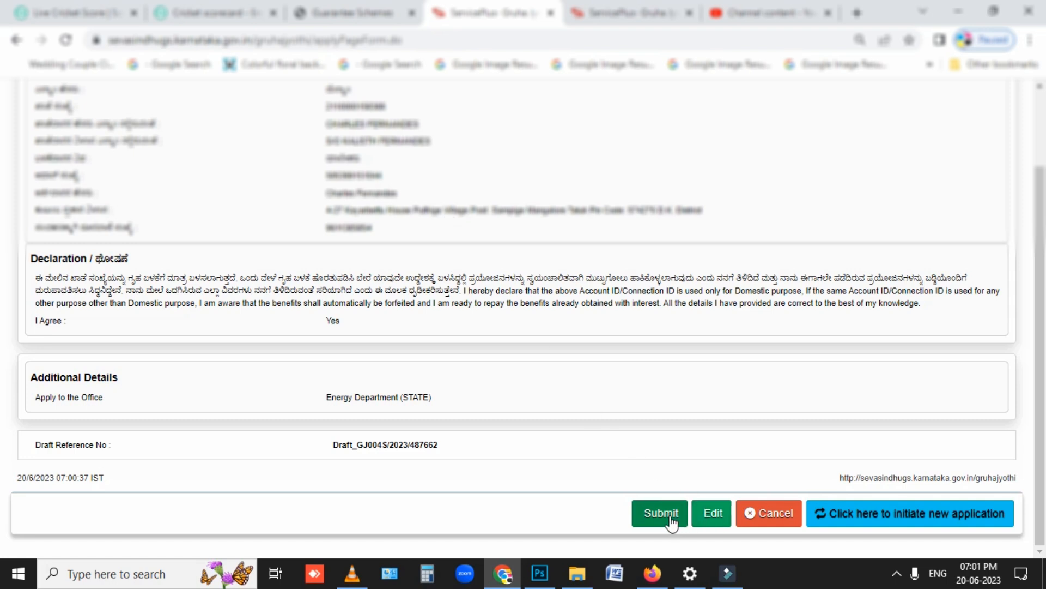
- Submit the draft and check the acknowledgement's application date, requested scheme and application fee
left_click(672, 522)
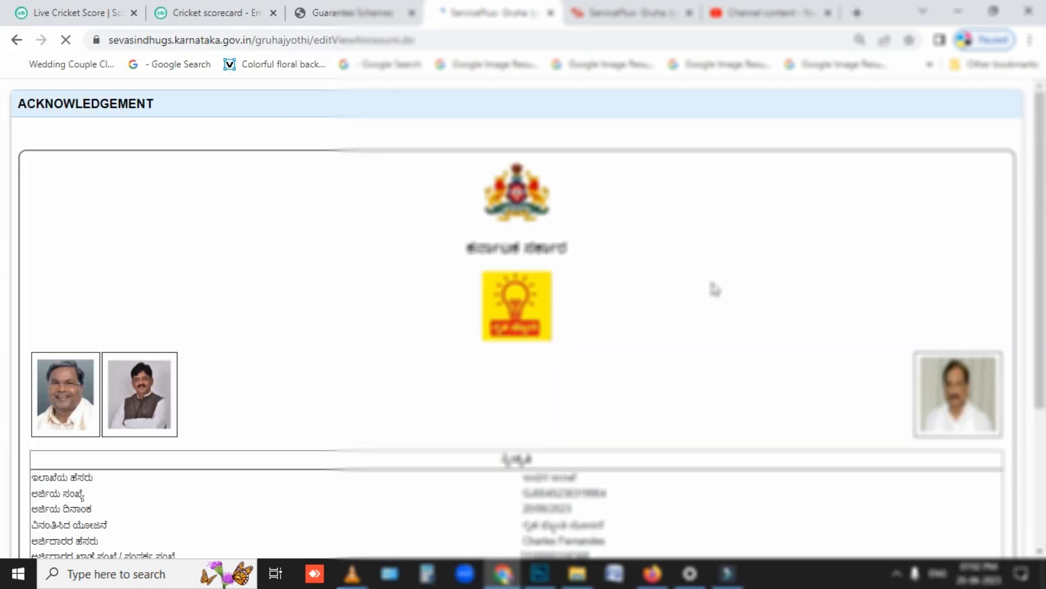
scroll(537, 228, "down", 3)
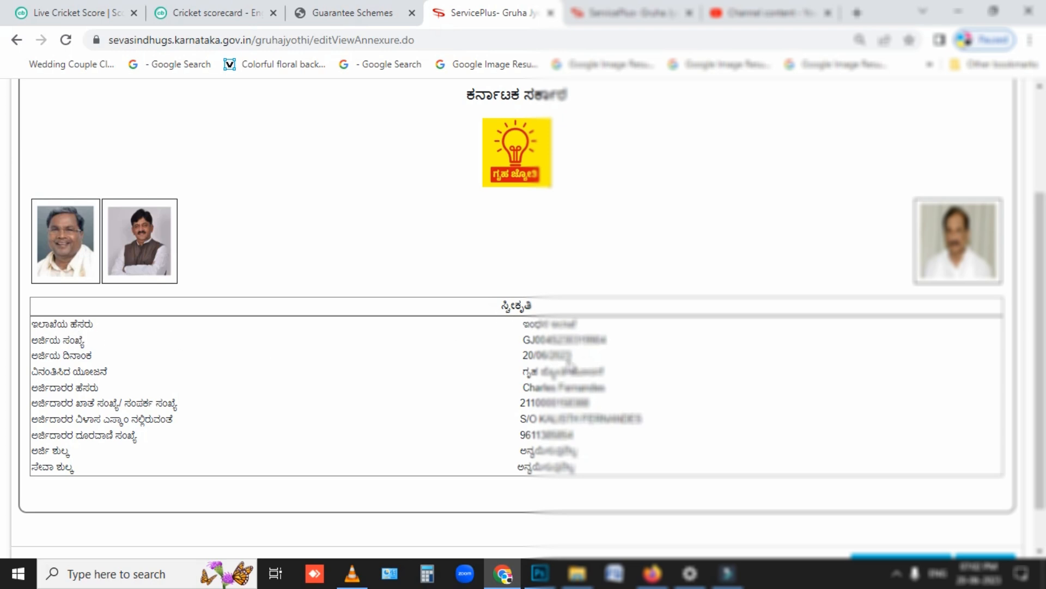
left_click_drag(523, 339, 572, 359)
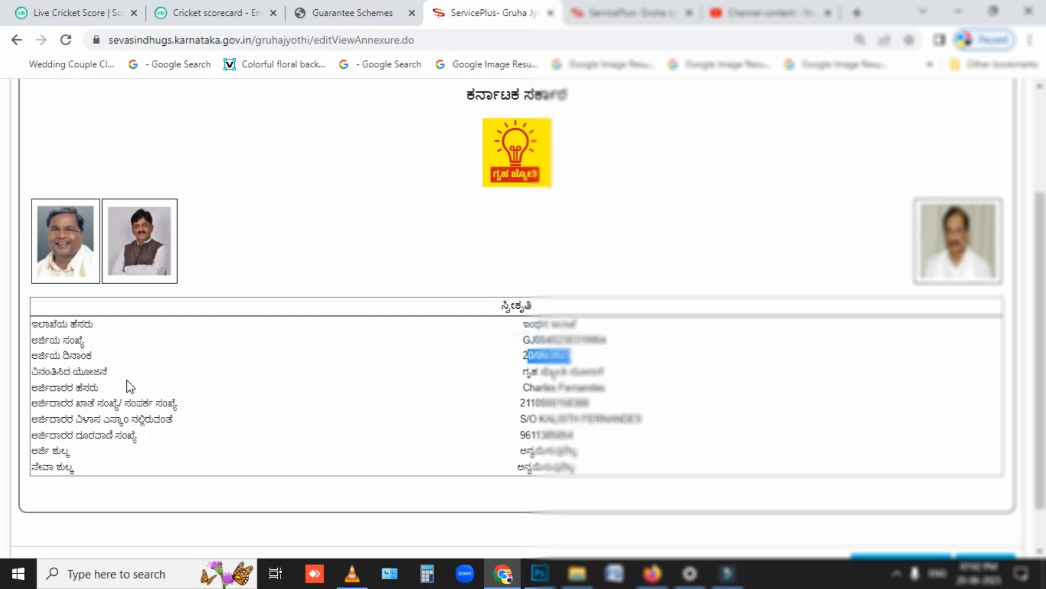
left_click_drag(541, 371, 590, 372)
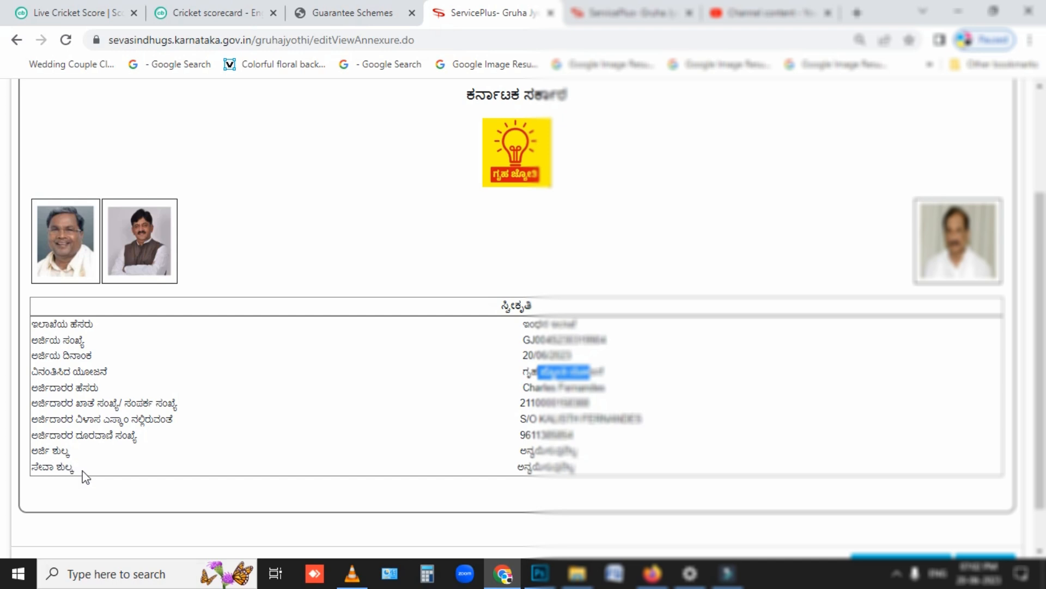
left_click_drag(589, 452, 524, 451)
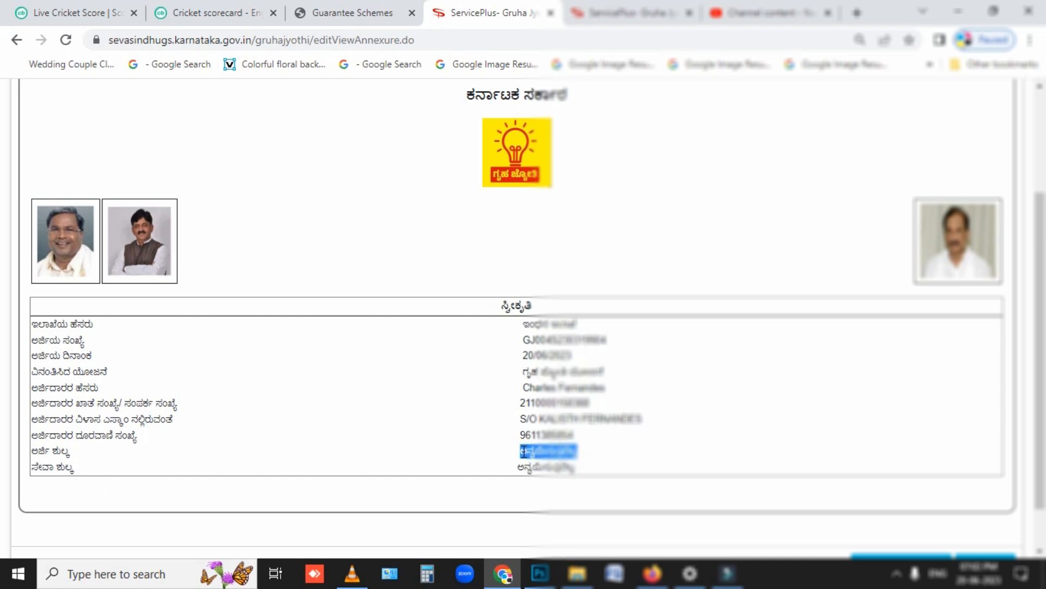
- Check the service fee, then export the acknowledgement to PDF and open the download
scroll(526, 464, "down", 1)
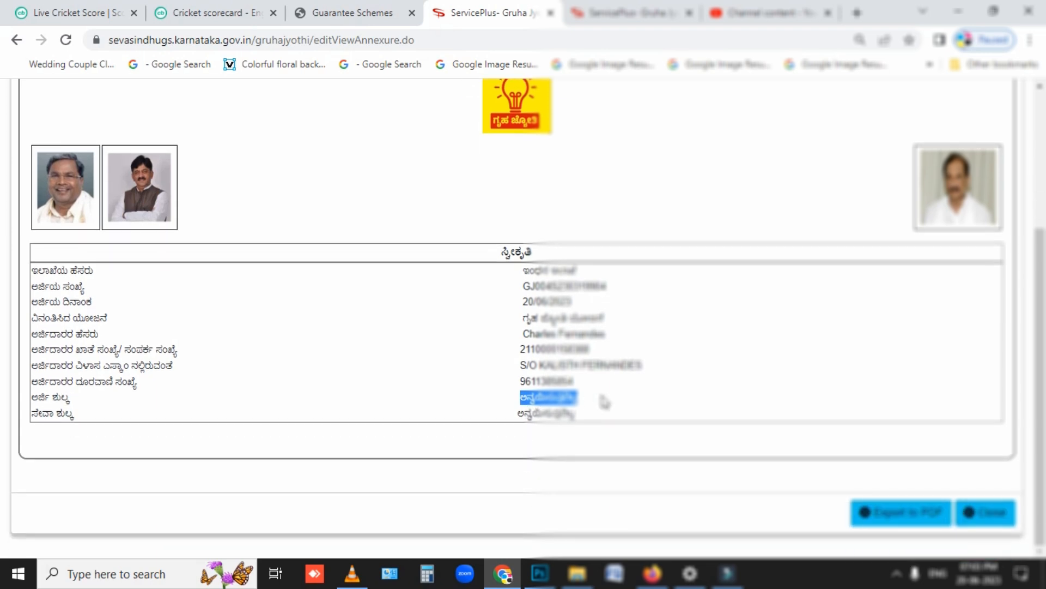
left_click_drag(45, 415, 89, 422)
left_click_drag(584, 418, 524, 412)
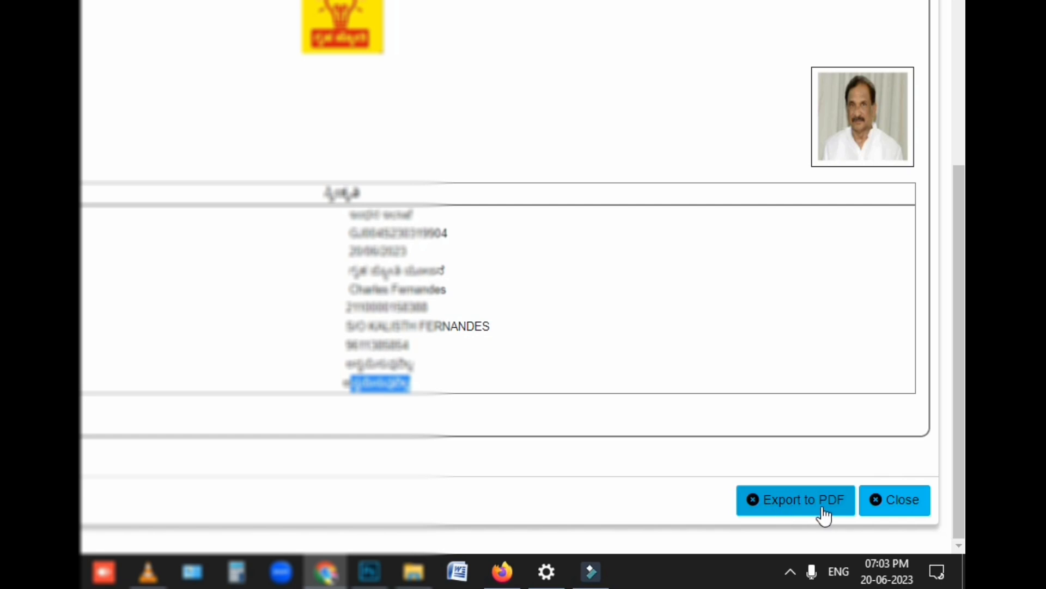
left_click(824, 515)
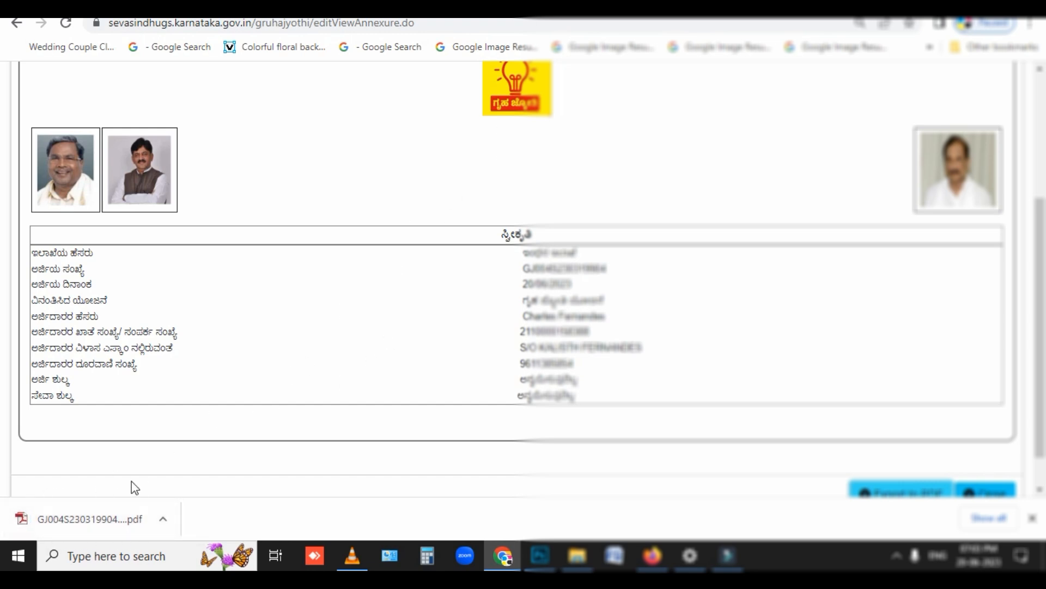
left_click(98, 519)
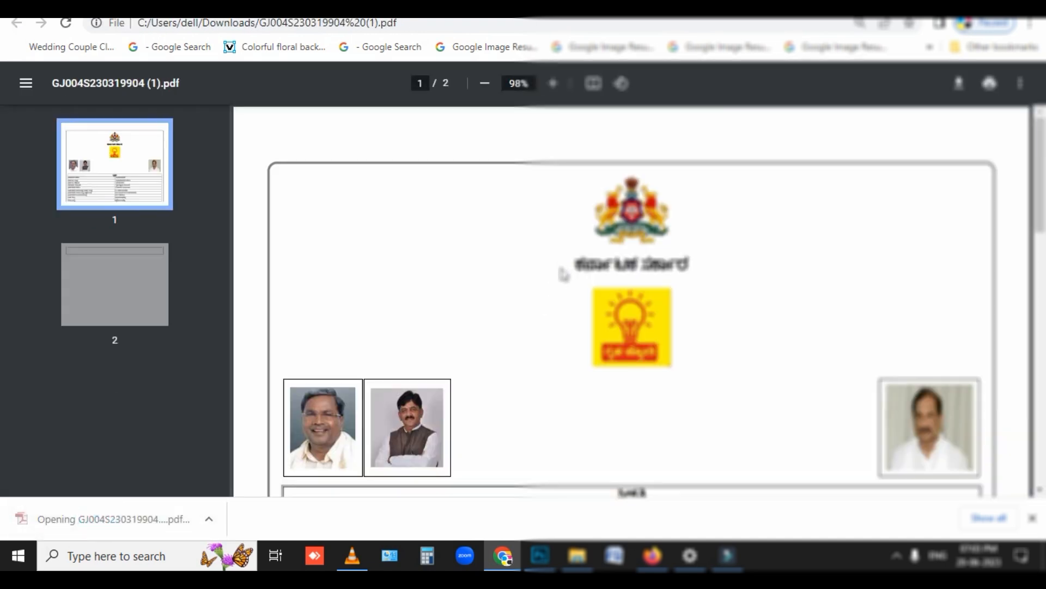
- Scroll through page 1 of the acknowledgement PDF to check the application details table
scroll(676, 278, "down", 3)
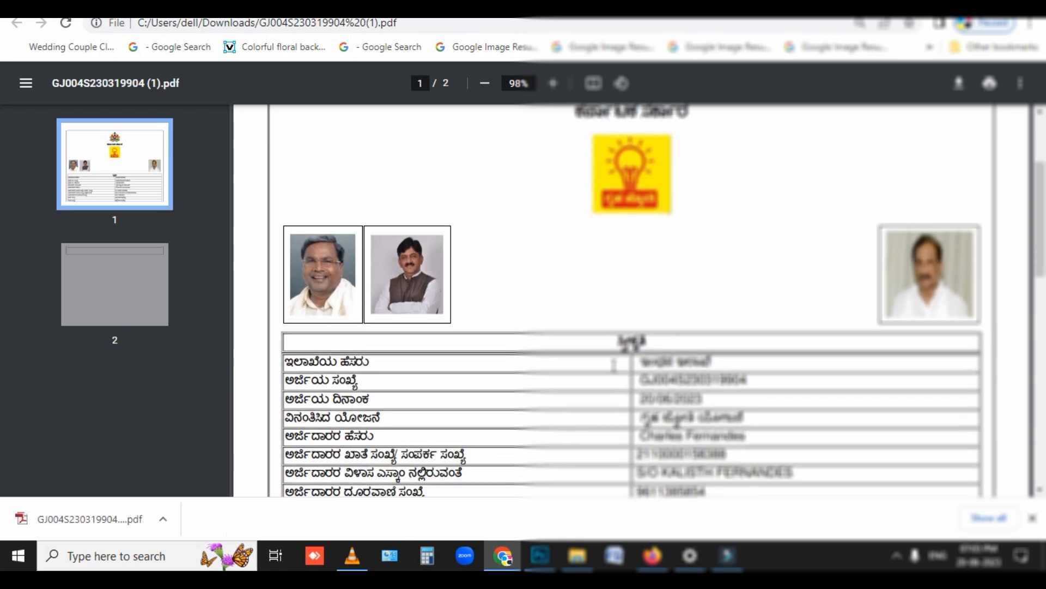
scroll(643, 359, "down", 5)
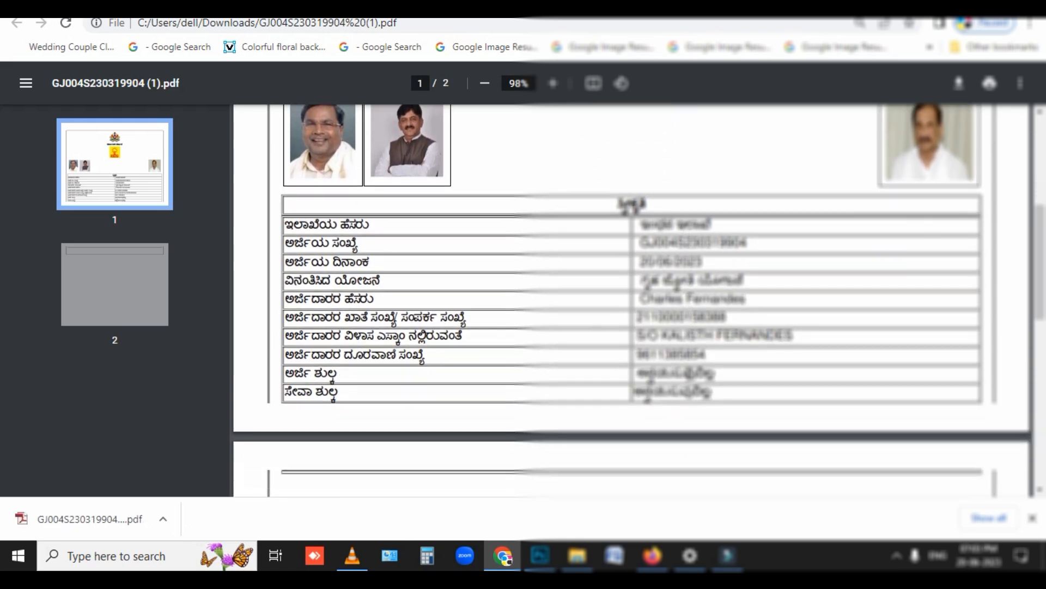
scroll(674, 341, "down", 2)
scroll(621, 355, "up", 6)
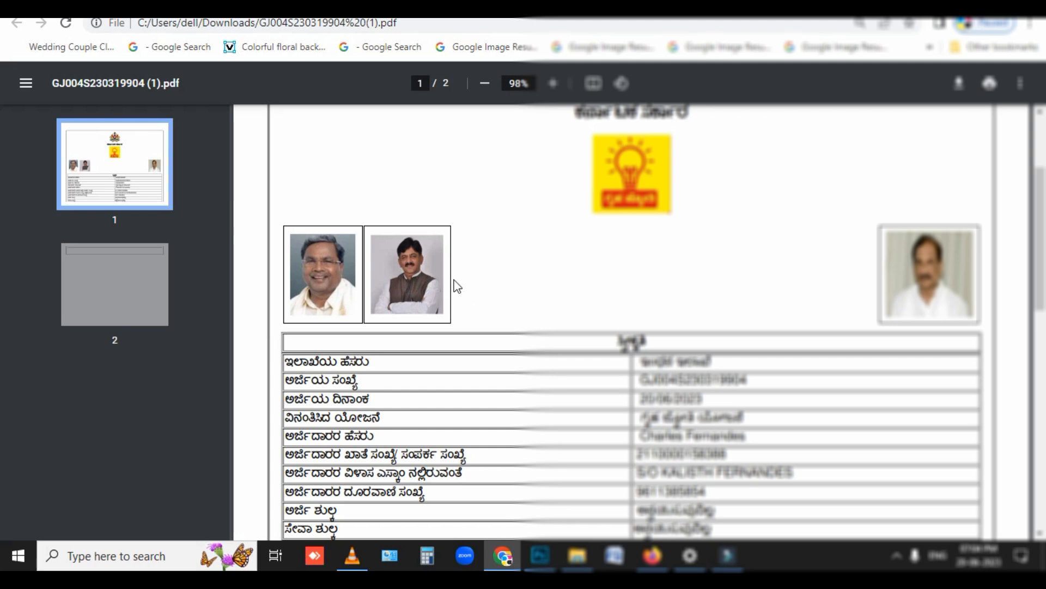
scroll(703, 332, "down", 3)
scroll(702, 331, "up", 4)
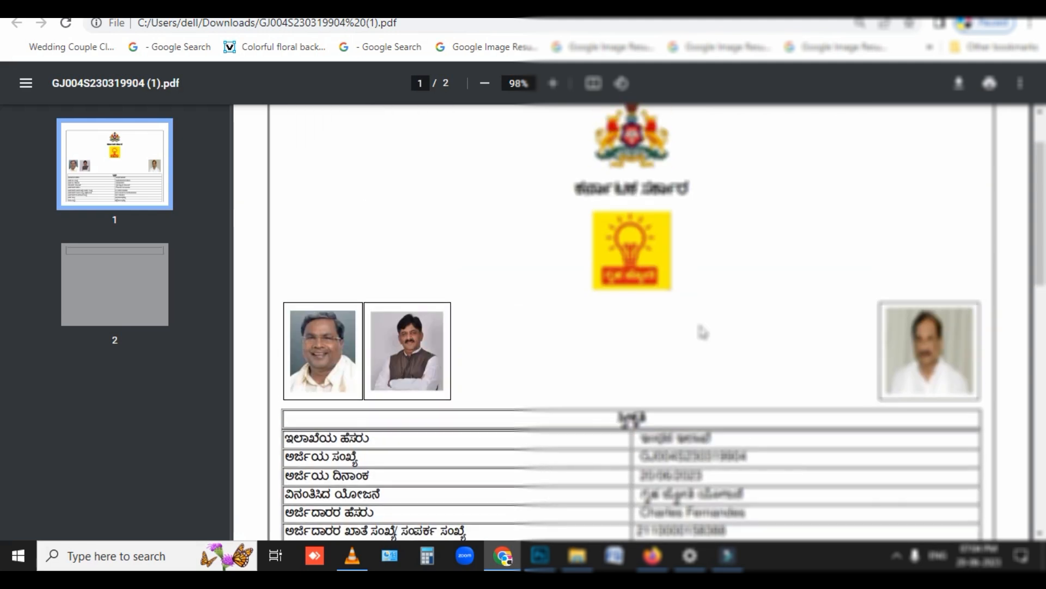